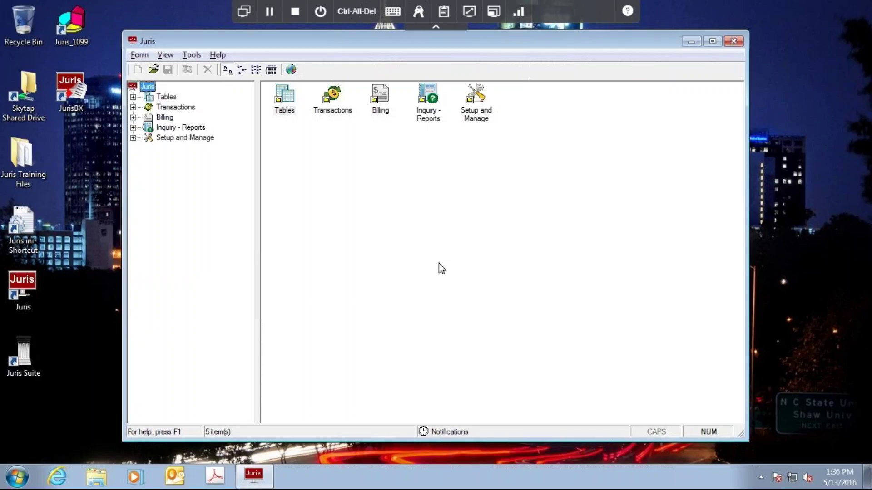
Open client JonesNet (5496) from the Clients table and list its Accountant and Main Office billing addresses.
left_click(132, 97)
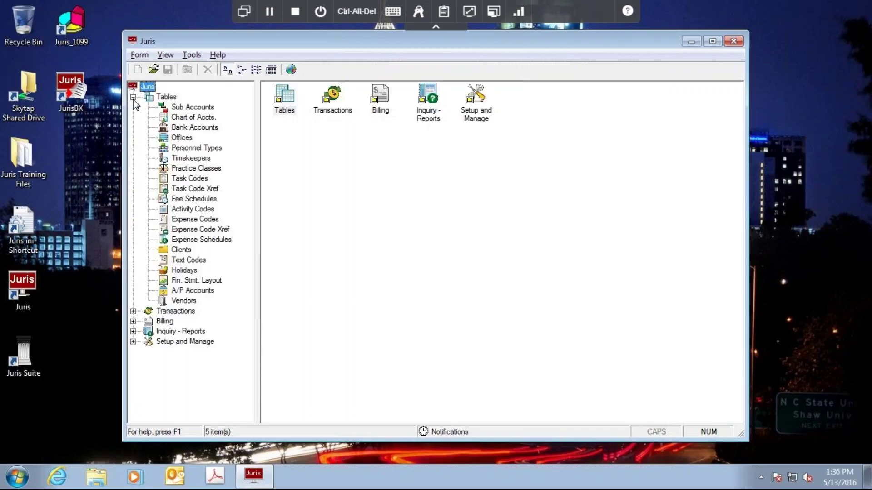
left_click(182, 251)
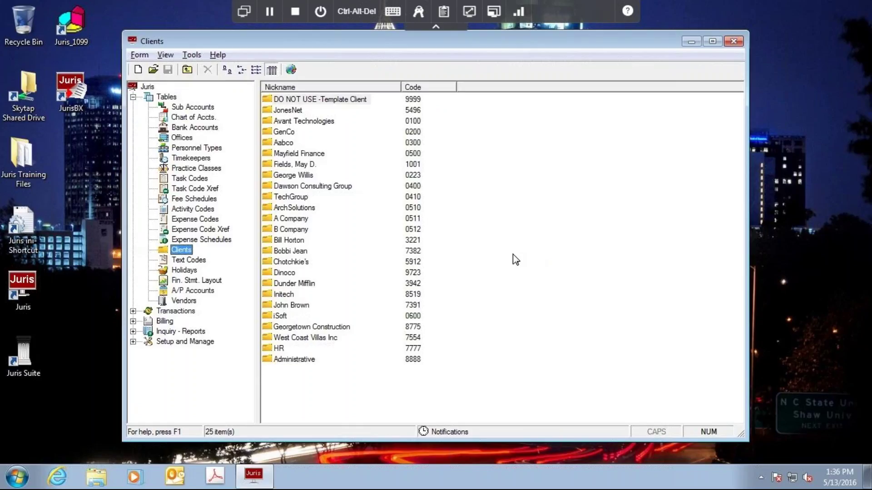
left_click(279, 112)
double_click(280, 112)
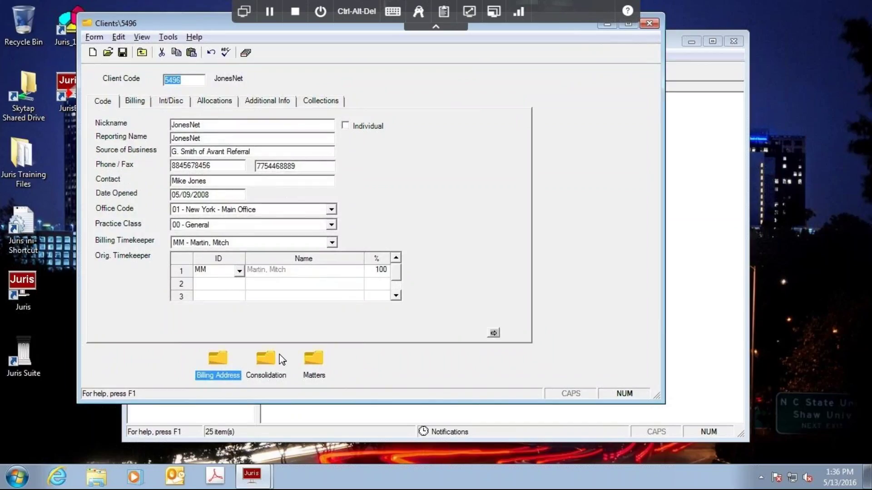
left_click(217, 360)
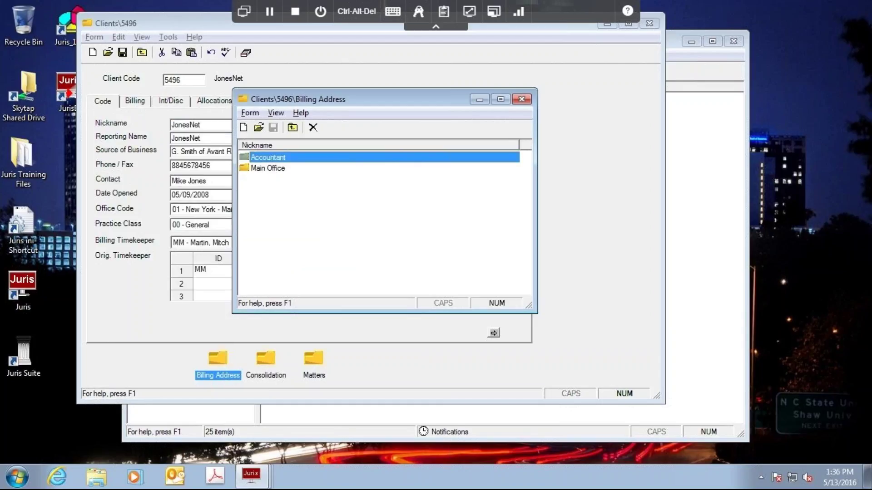
double_click(271, 159)
left_click_drag(402, 78, 389, 79)
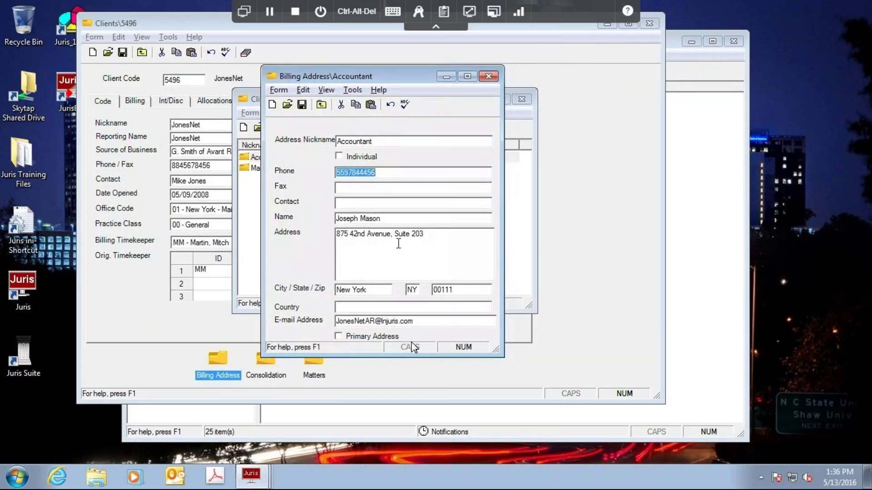
left_click(423, 321)
left_click(422, 321)
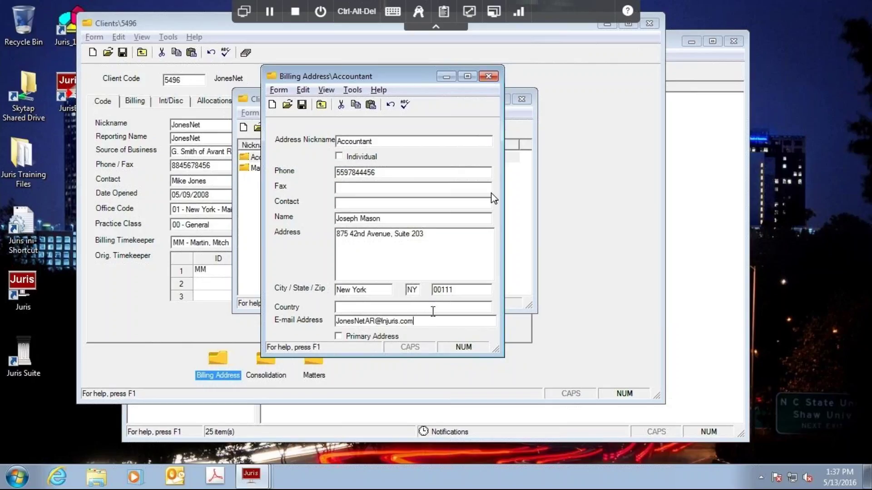
left_click(488, 76)
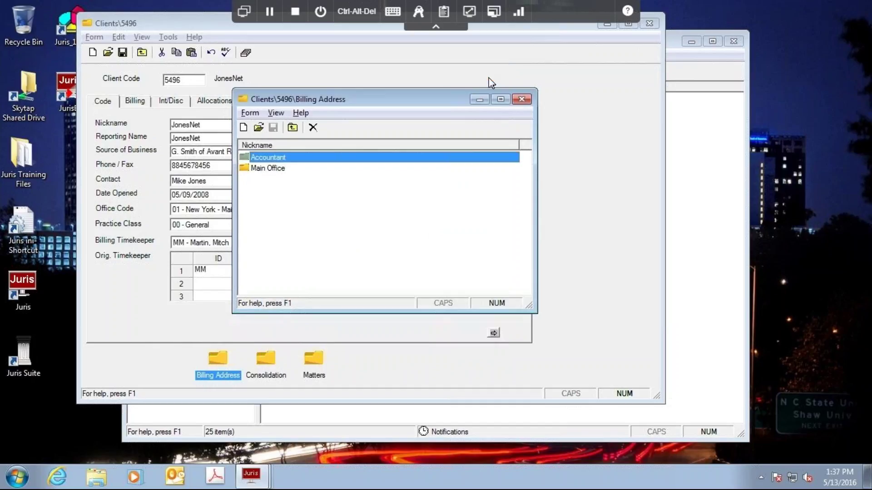
Open the JonesNet Copyright matter's Address settings showing the Accountant bill copy recipient.
left_click(523, 102)
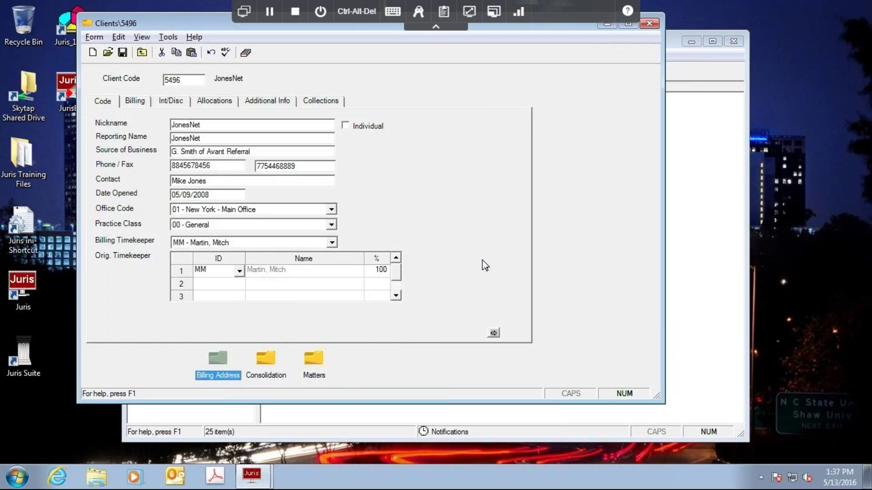
left_click(313, 361)
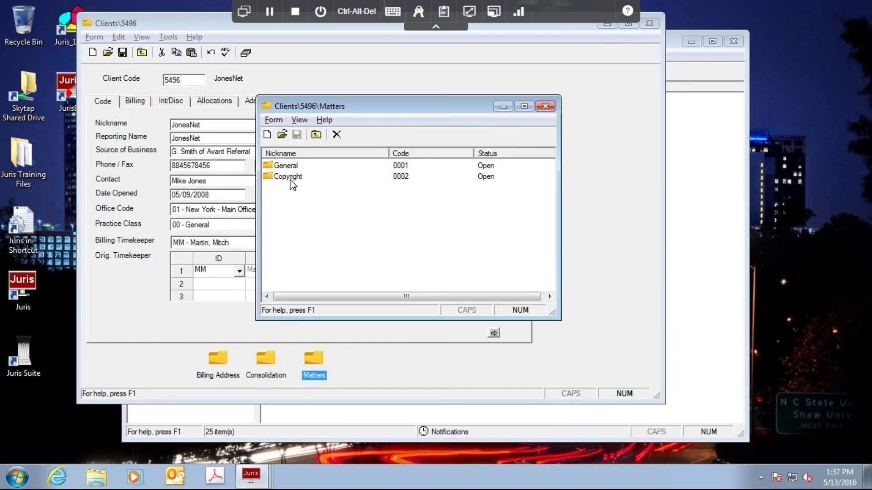
left_click(289, 178)
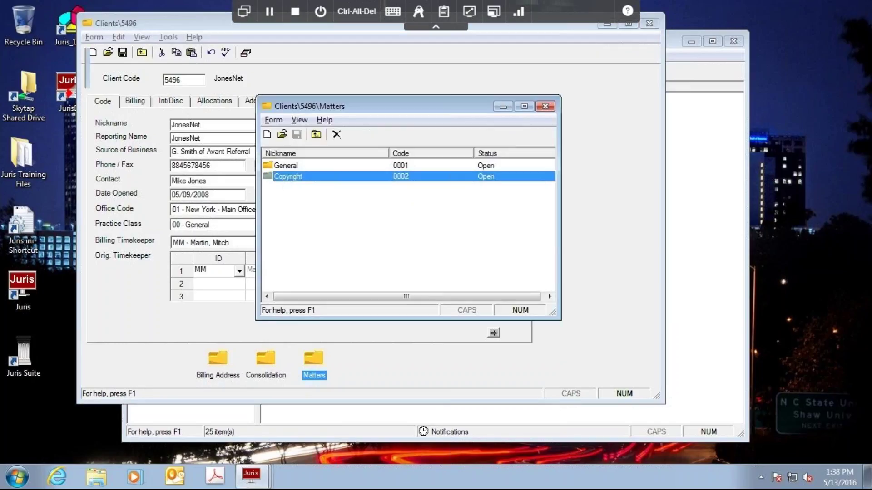
double_click(289, 177)
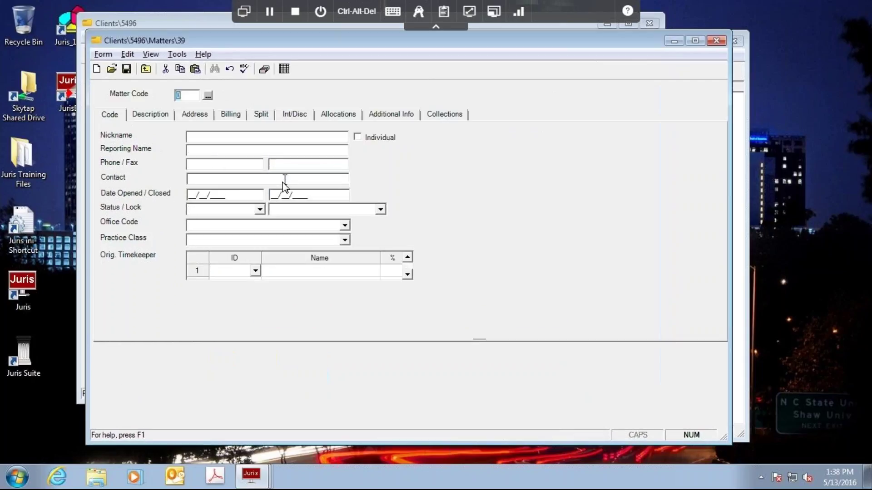
left_click(194, 119)
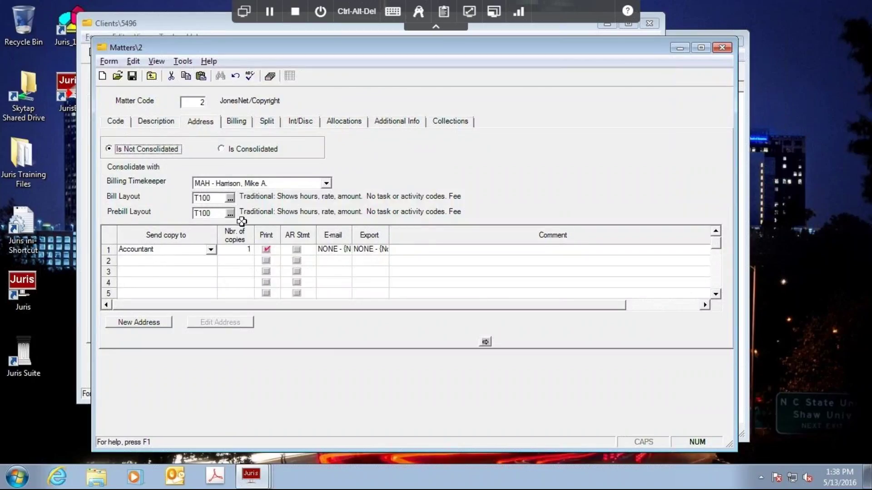
Set the Accountant bill copy's e-mail format to PDF and export format to RTF.
left_click(265, 250)
left_click(331, 248)
left_click(372, 246)
left_click(320, 259)
left_click(347, 254)
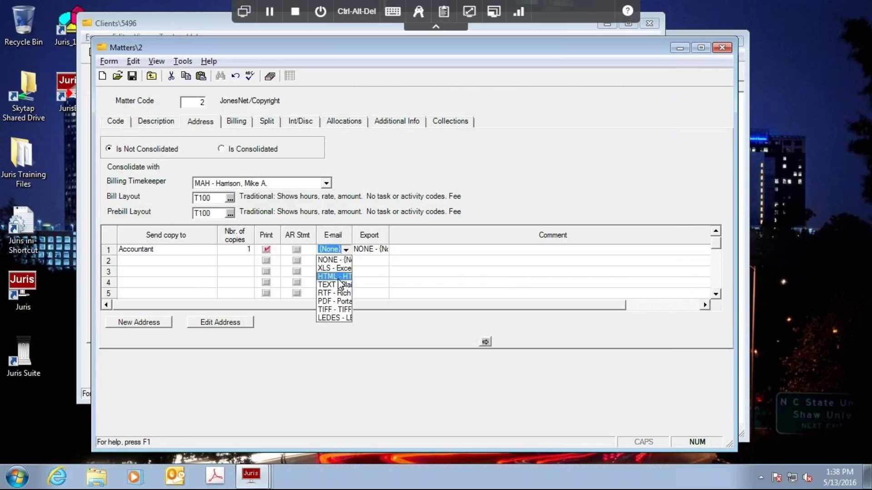
left_click(324, 301)
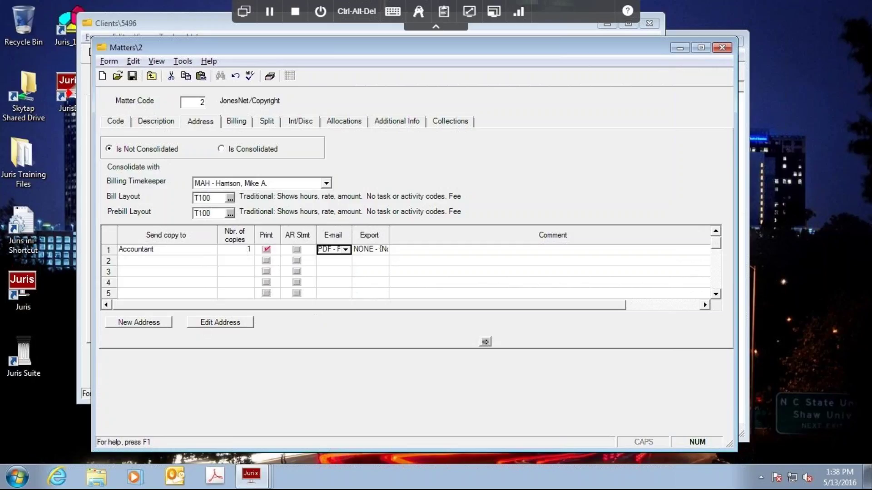
left_click(383, 250)
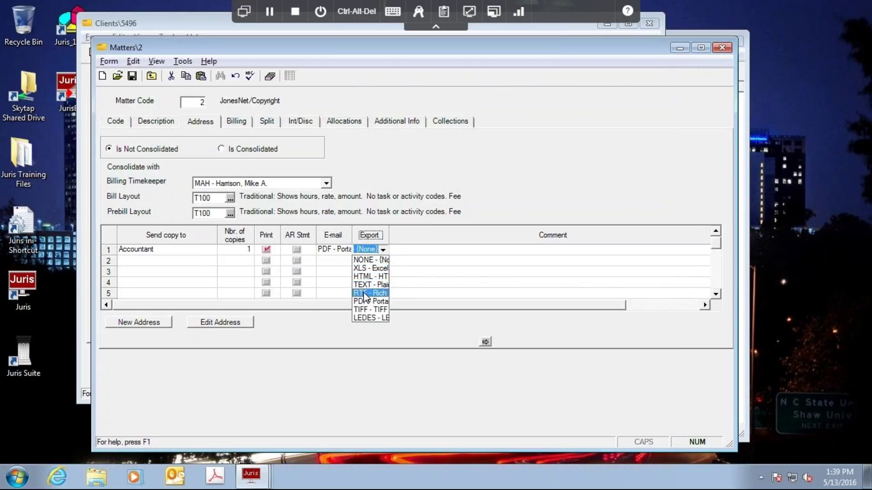
left_click(364, 293)
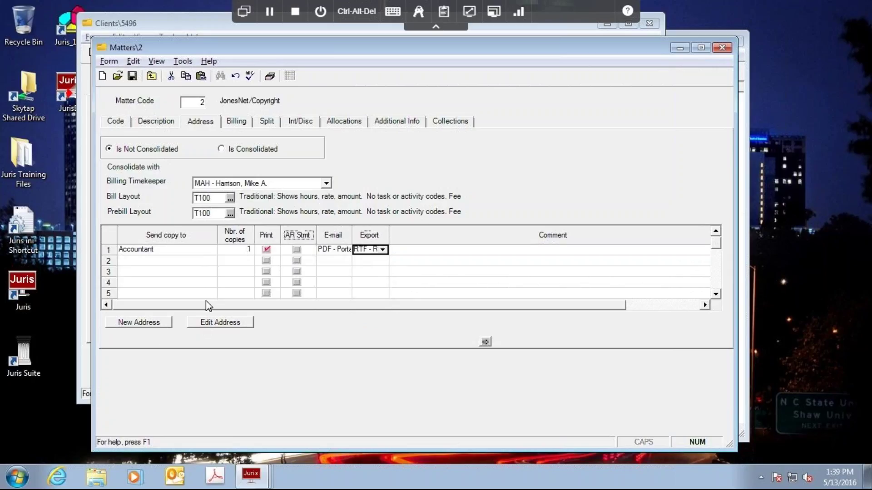
Review the Accountant address, then save the Copyright matter's bill copy settings.
left_click(209, 325)
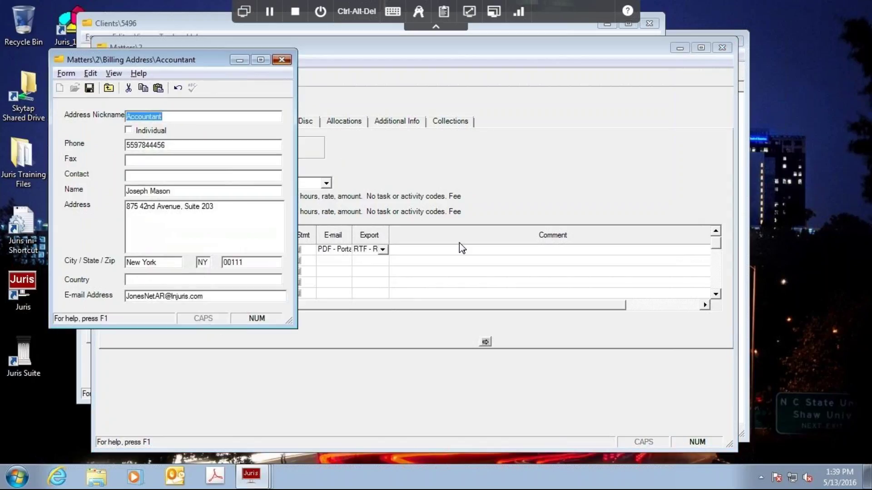
key("Escape")
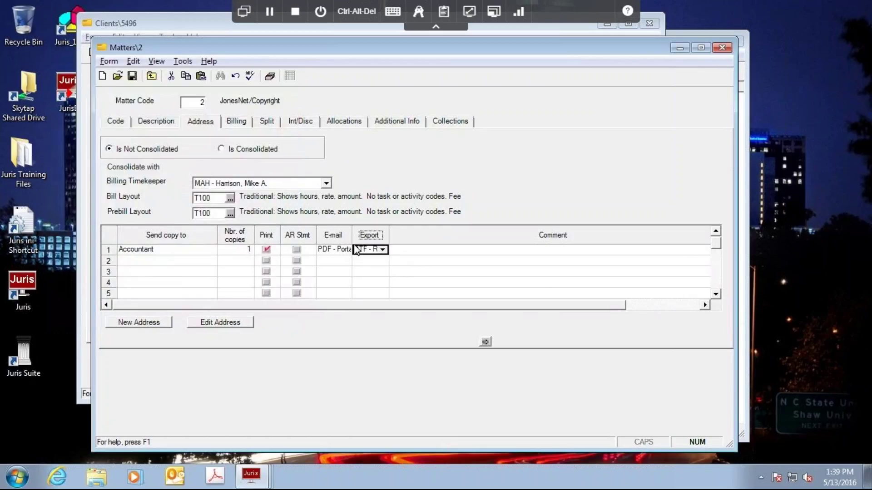
left_click(132, 76)
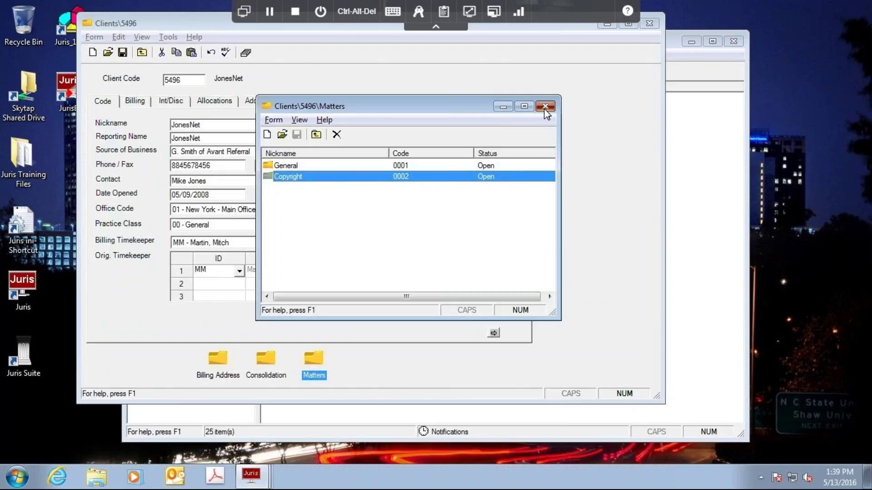
Close the matters list and JonesNet client form, collapse Tables, and show Billing functions.
left_click(545, 107)
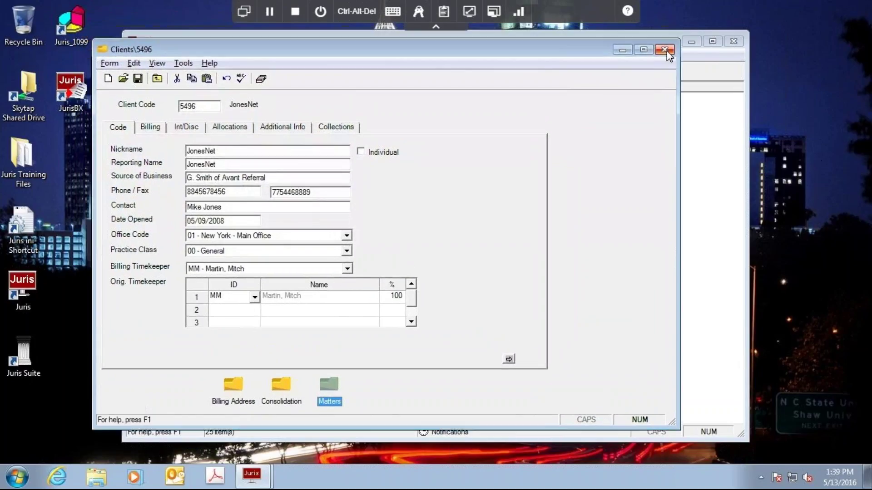
left_click(665, 50)
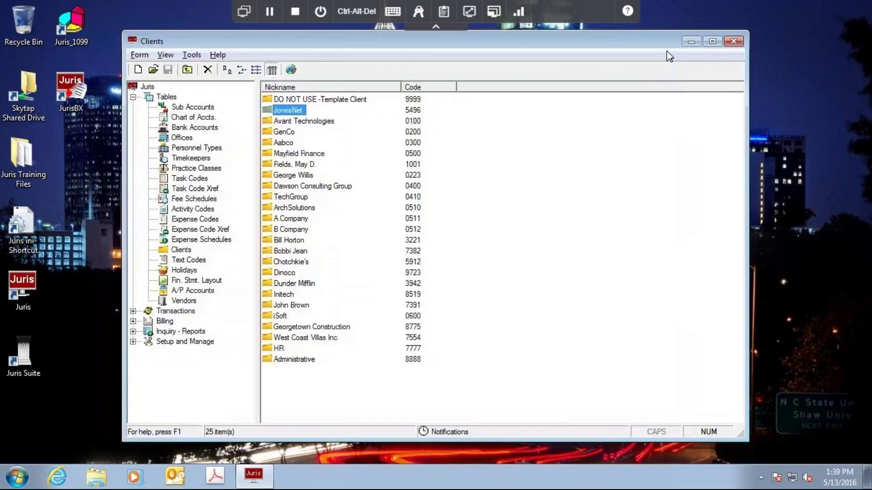
left_click(133, 97)
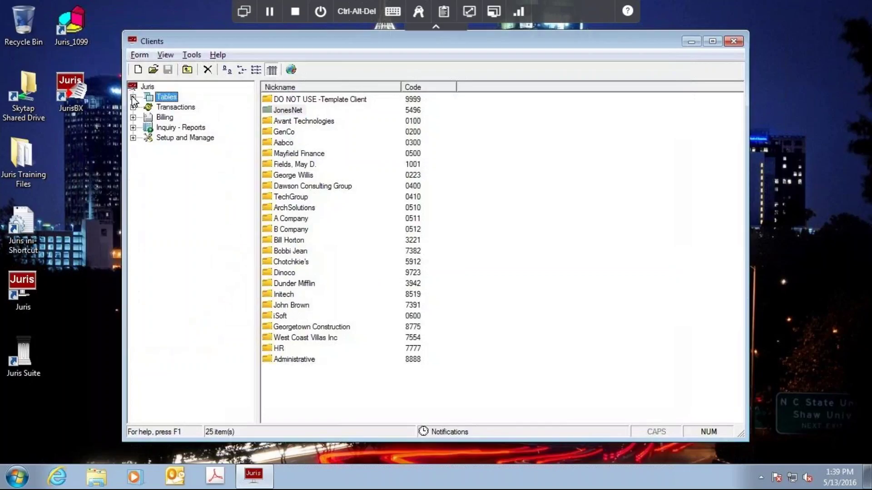
left_click(162, 117)
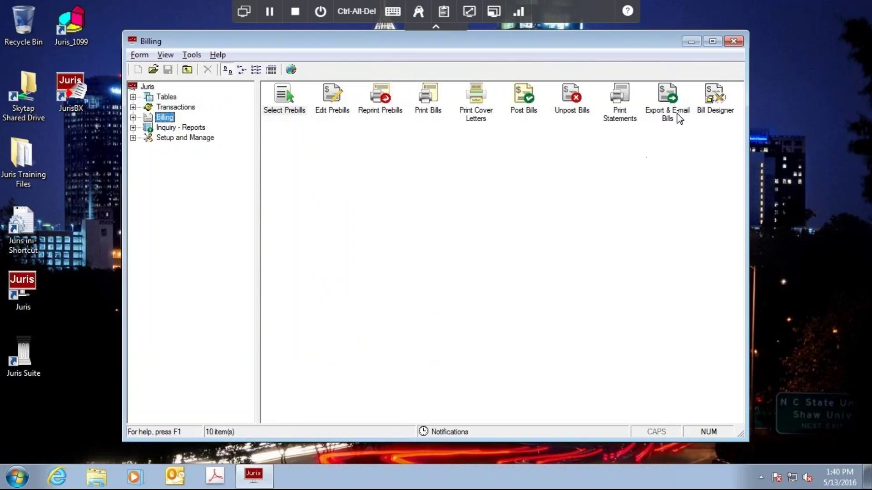
Launch Export & E-mail Bills and display its Export Options panel.
left_click(669, 119)
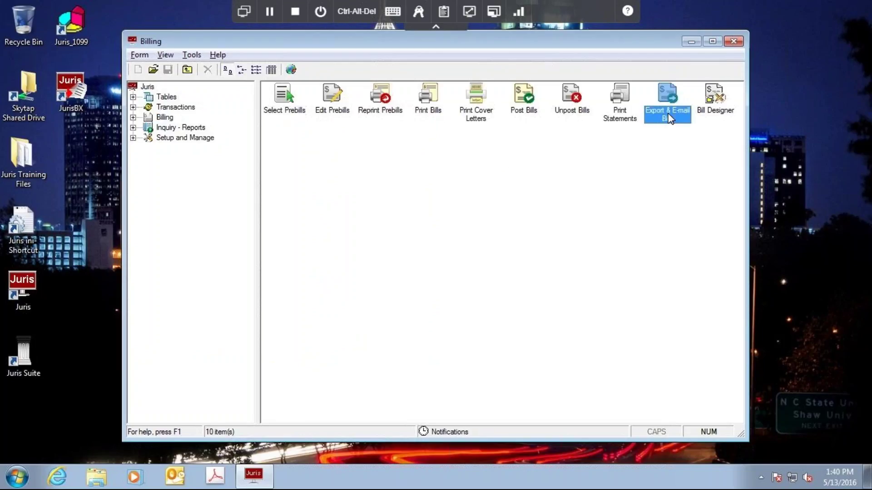
double_click(669, 119)
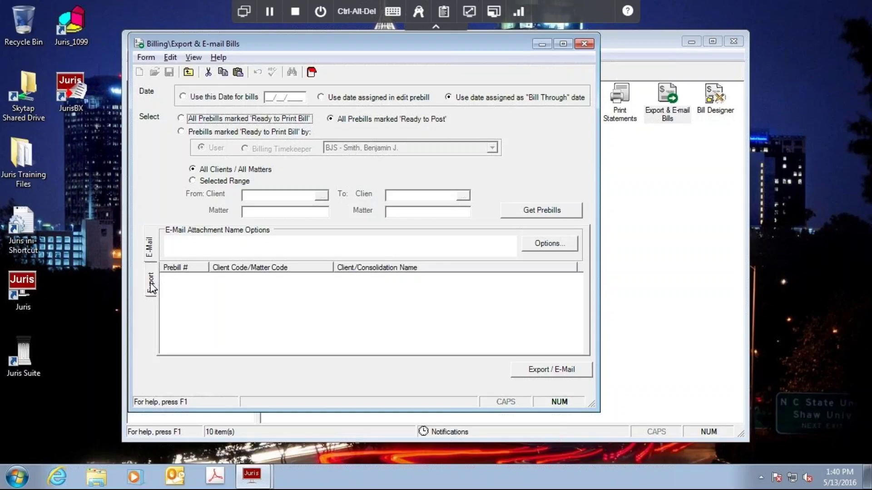
left_click(152, 287)
left_click(150, 245)
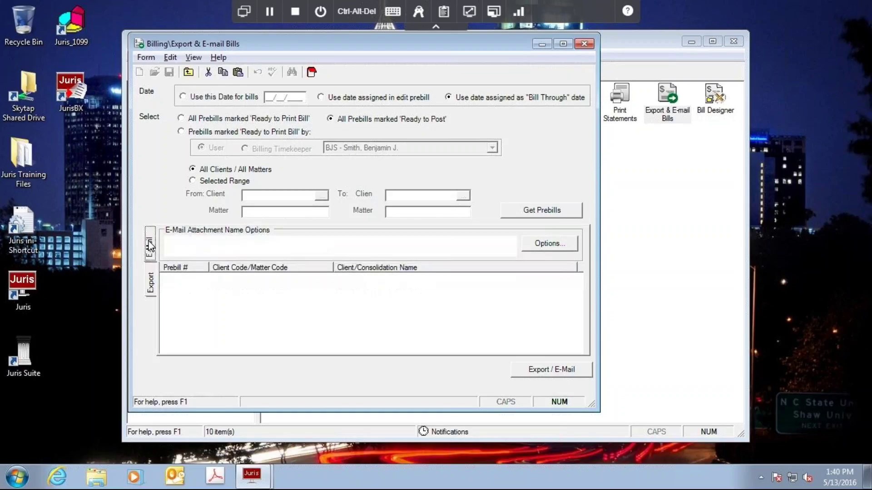
left_click(150, 283)
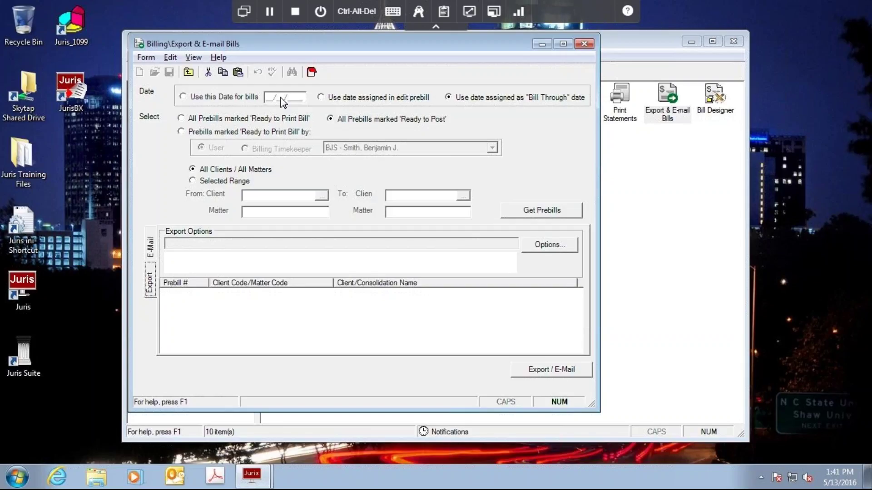
Choose 'Use this Date for bills', keeping prebills marked Ready to Post selected.
left_click(321, 98)
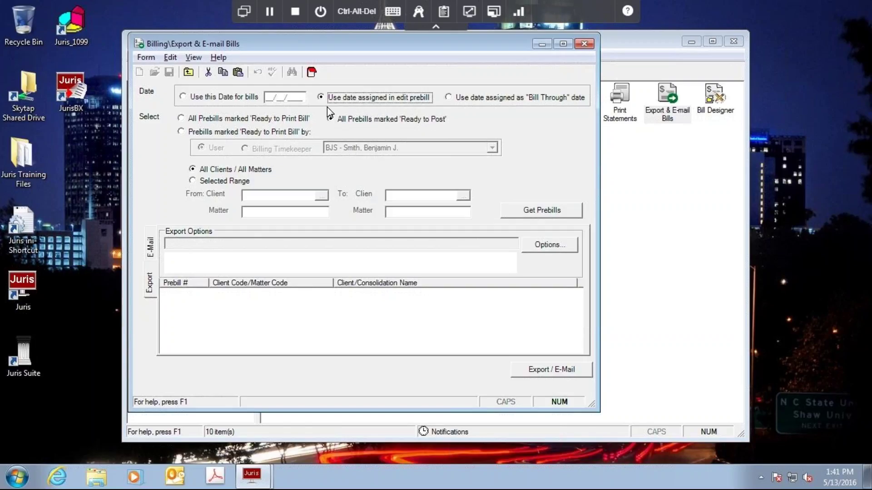
left_click(448, 98)
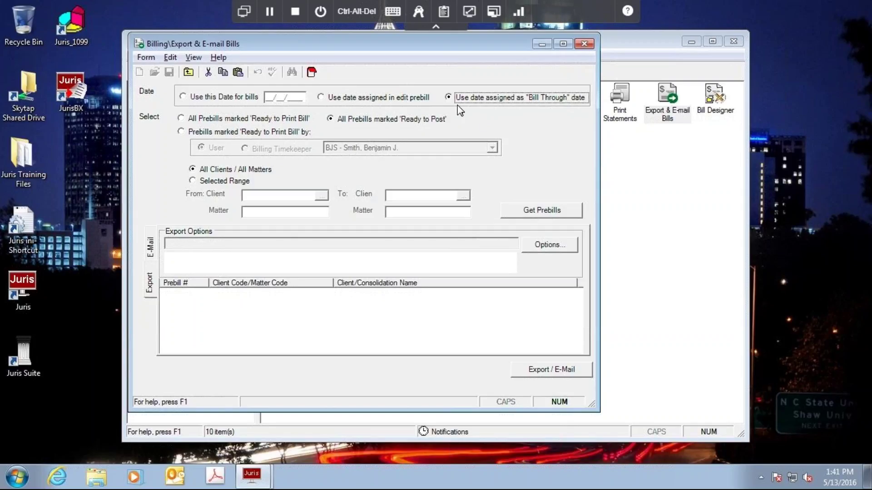
left_click(184, 98)
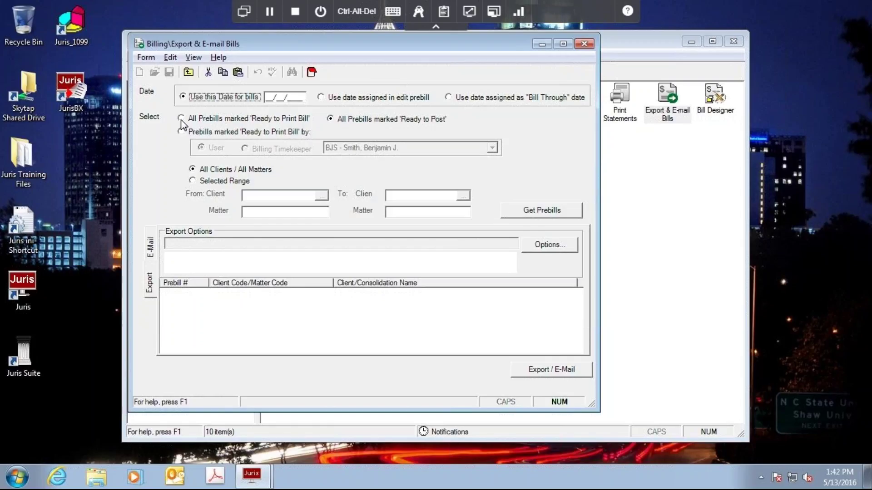
left_click(181, 119)
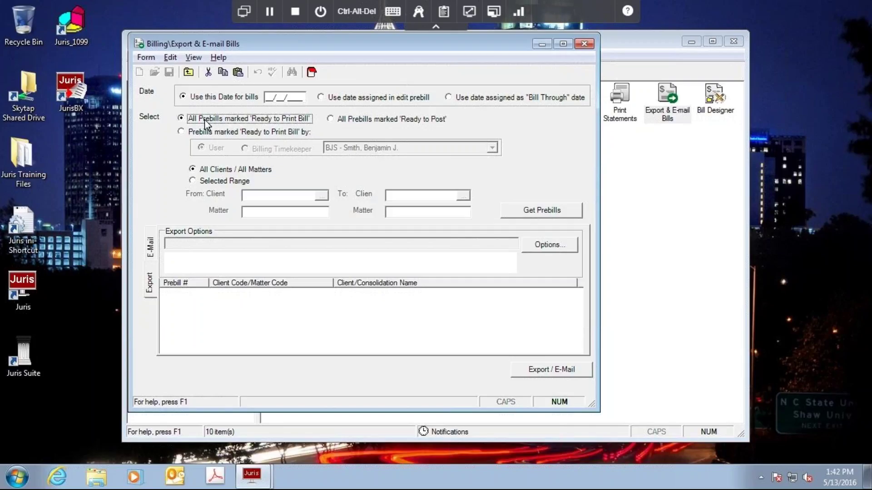
left_click(333, 122)
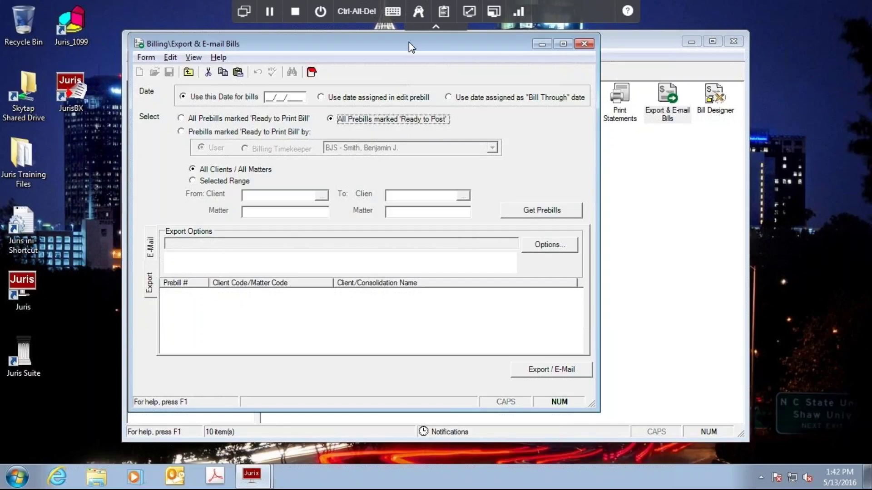
Check the Edit Prebills list of prebills 94–97 set to Post, then close it.
left_click_drag(563, 141, 663, 204)
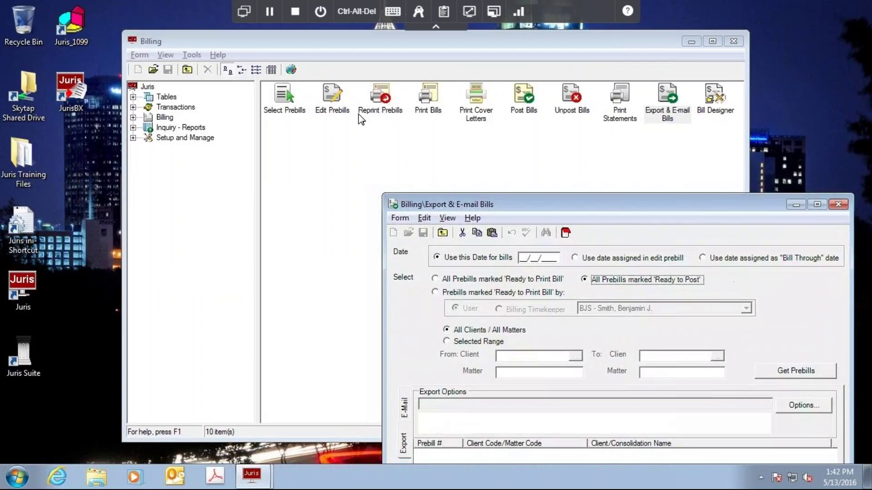
double_click(336, 112)
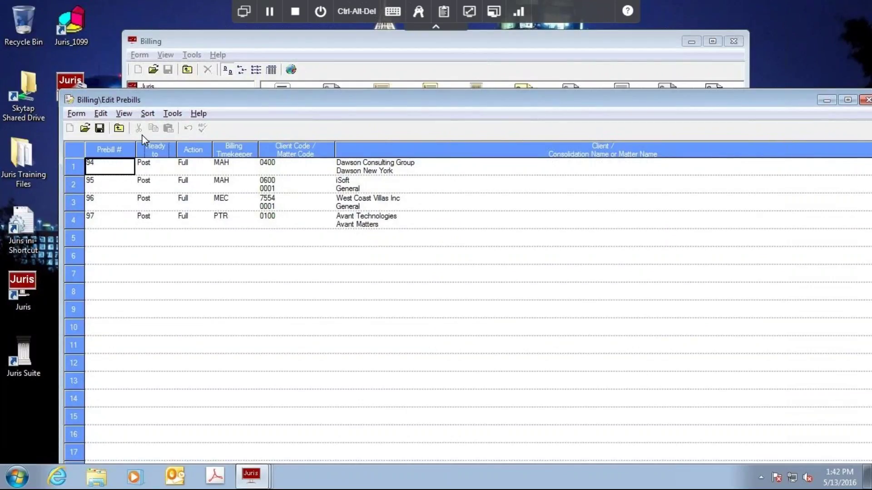
left_click(169, 164)
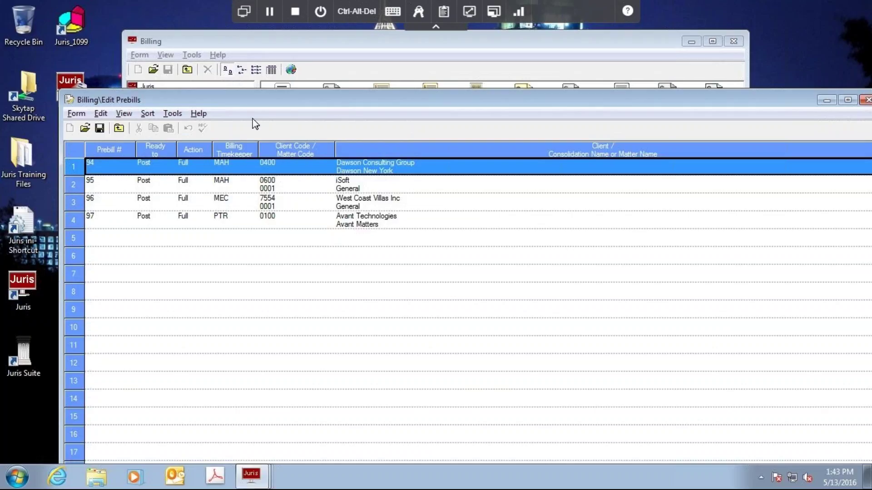
left_click_drag(348, 100, 252, 119)
left_click(773, 120)
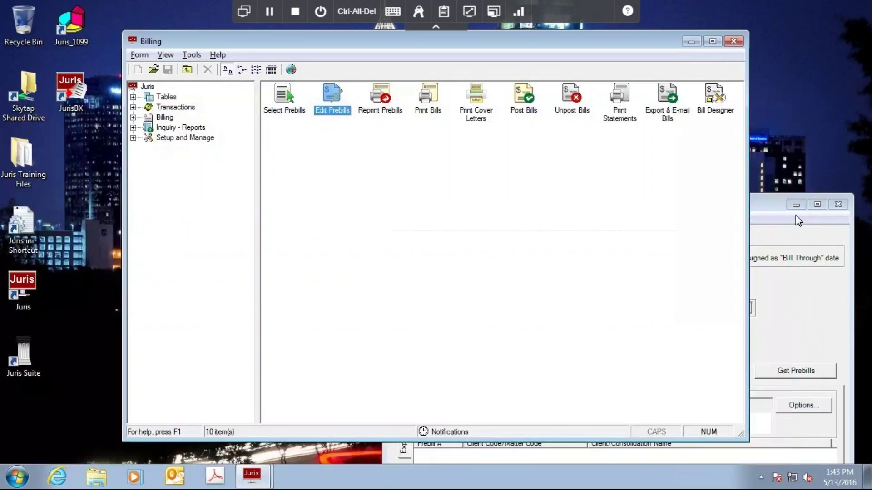
Bring the Export & E-mail Bills window back in front of the Billing window.
double_click(658, 128)
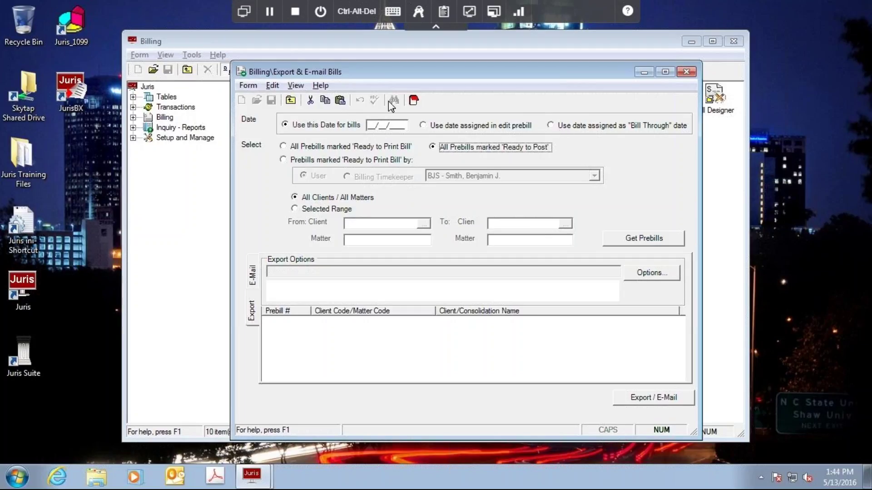
left_click(423, 127)
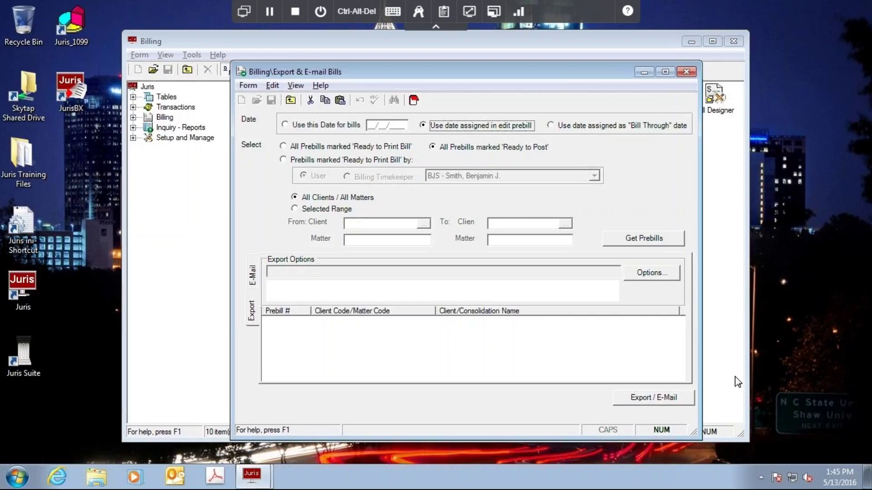
left_click(631, 236)
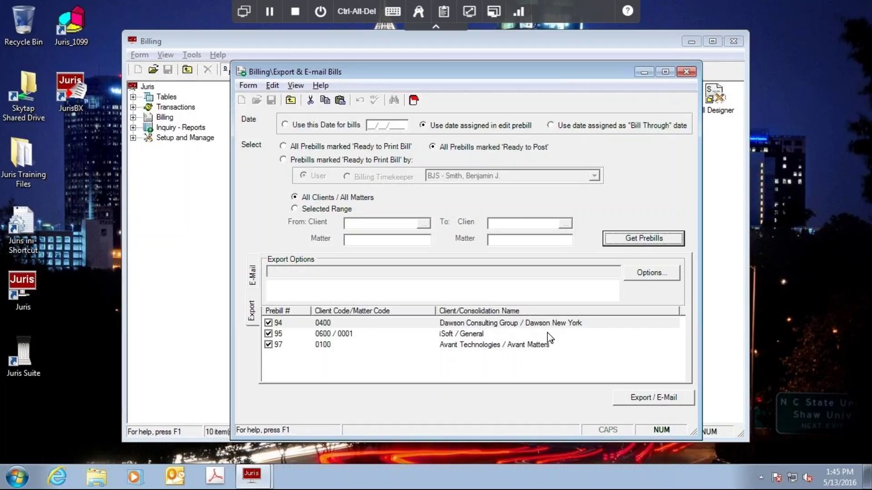
left_click(253, 276)
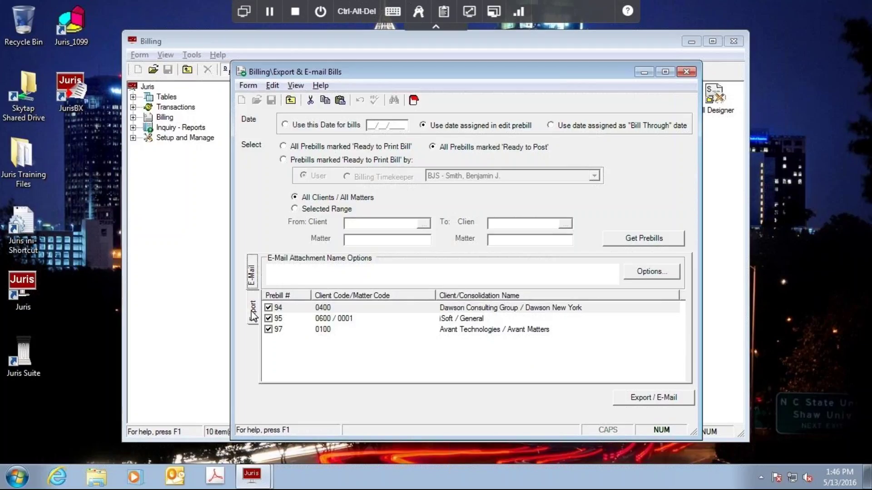
left_click(253, 316)
left_click(253, 282)
Open the E-Mail Attachment Name Options dialog and shift it slightly left.
left_click(649, 273)
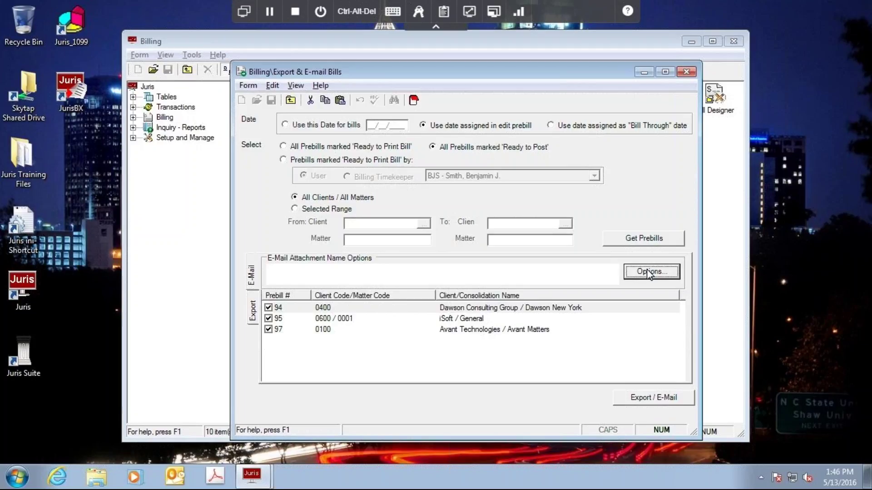
left_click_drag(516, 104, 490, 107)
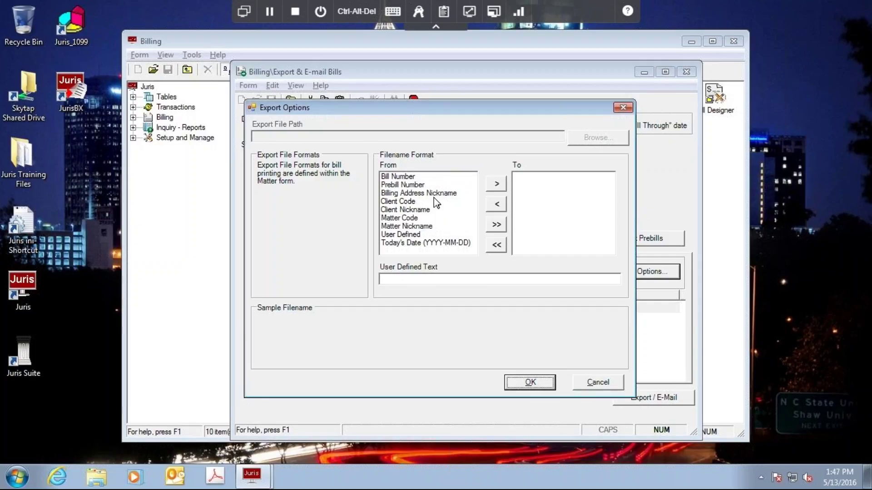
Build the filename format from Bill Number, Client Nickname, Matter Nickname and User Defined.
left_click(399, 179)
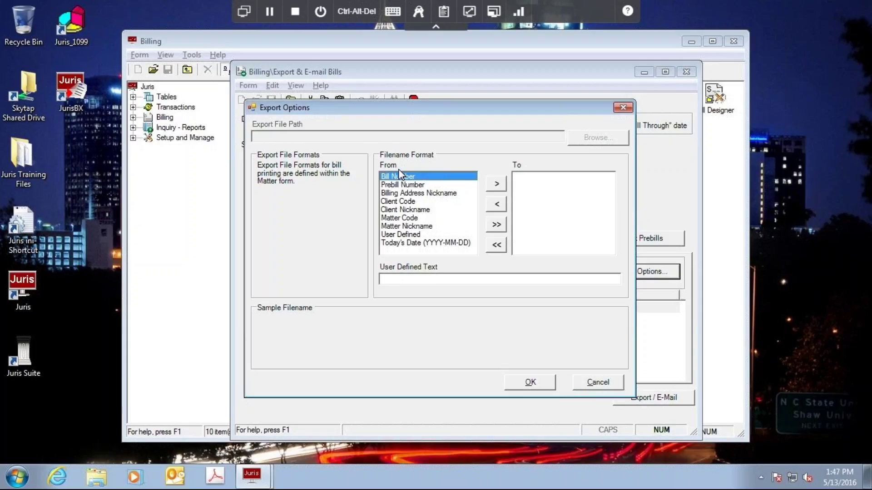
left_click(498, 187)
left_click(499, 187)
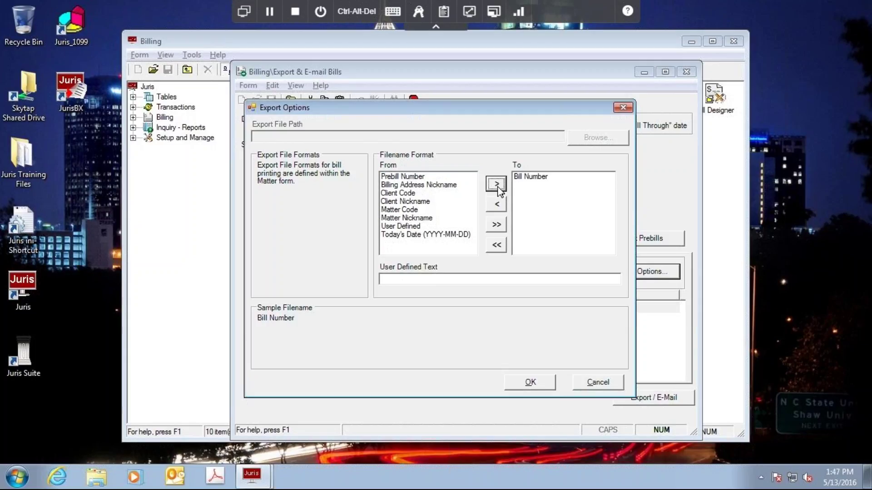
left_click(407, 204)
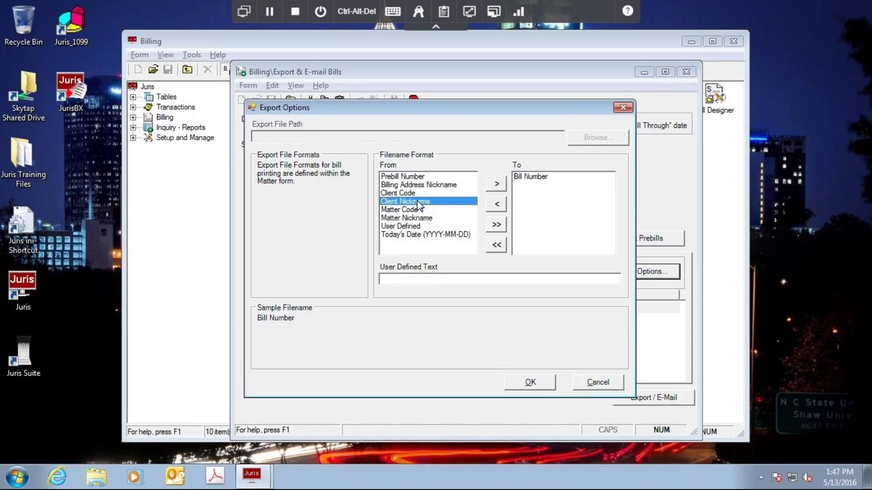
left_click(497, 186)
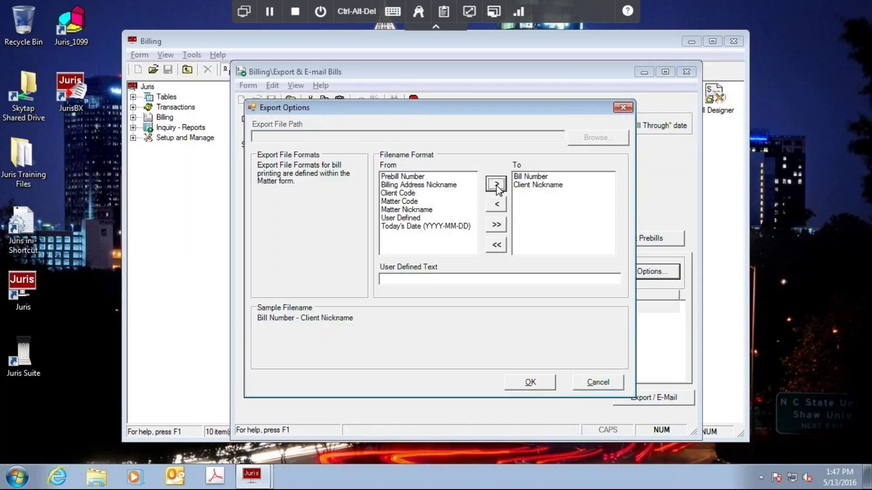
left_click(402, 202)
left_click(403, 210)
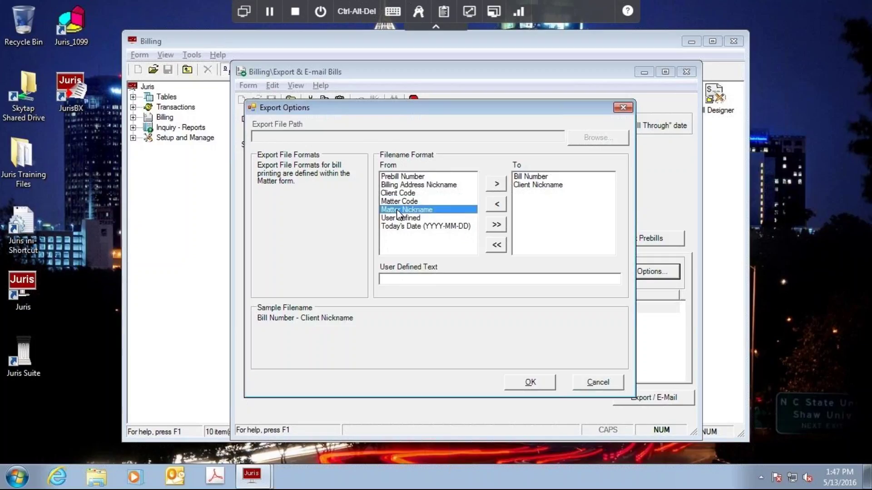
left_click(496, 187)
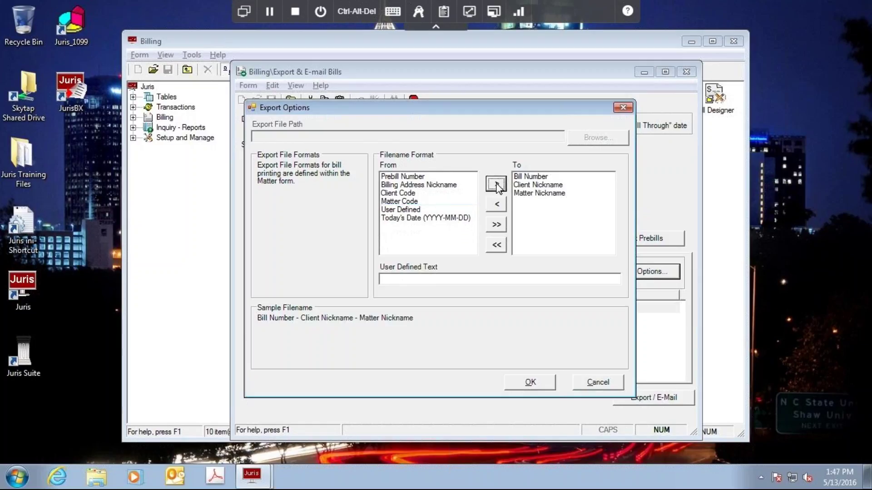
left_click(406, 211)
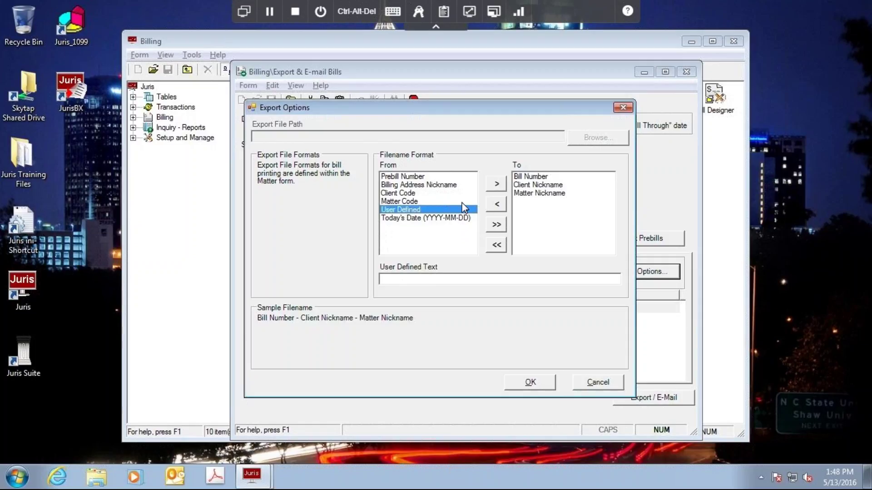
left_click(497, 188)
left_click(464, 279)
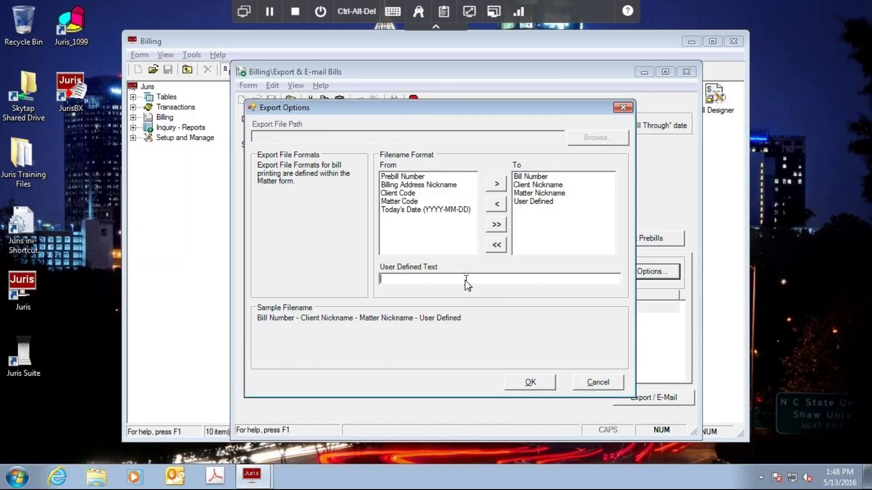
Enter 'Kaufman Law Firm' as the User Defined Text for the e-mail attachment filename.
type("Kaufman Law Firm")
Accept the Bill Number - Client Nickname - Matter Nickname - User Defined attachment name format.
left_click(531, 383)
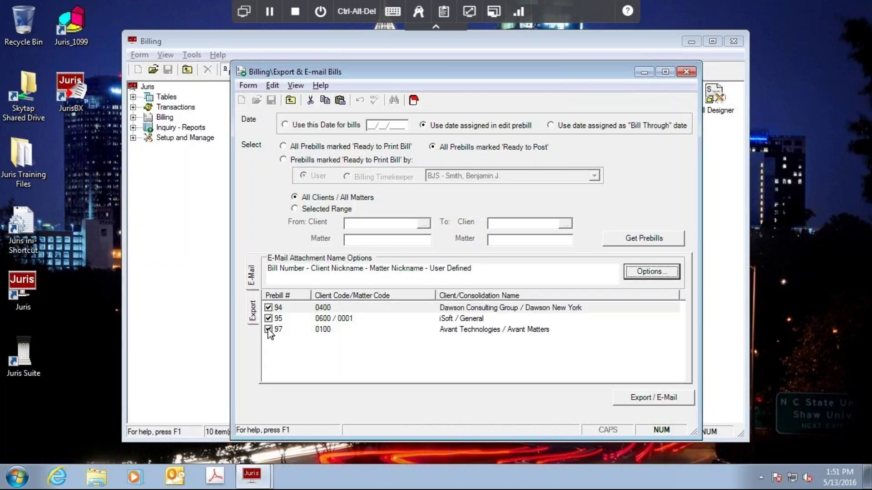
left_click(269, 330)
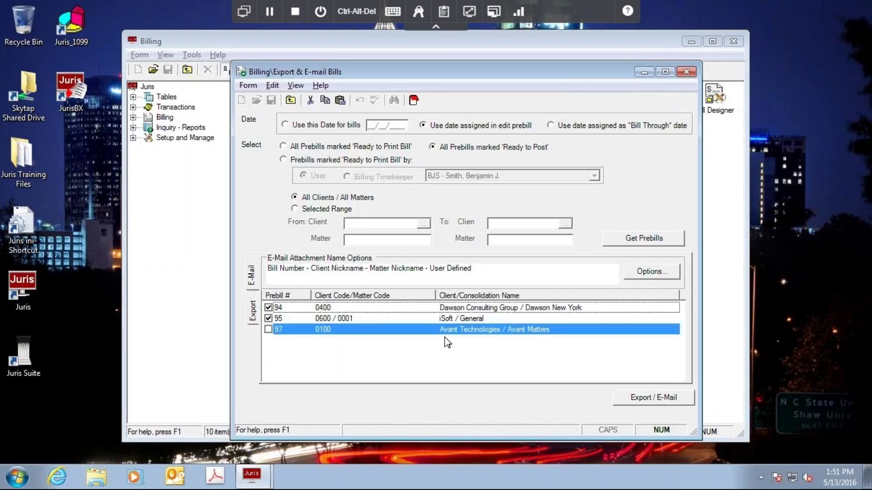
left_click(268, 330)
Review the e-mail attachment naming options, then return to the still-blank export settings.
left_click(253, 313)
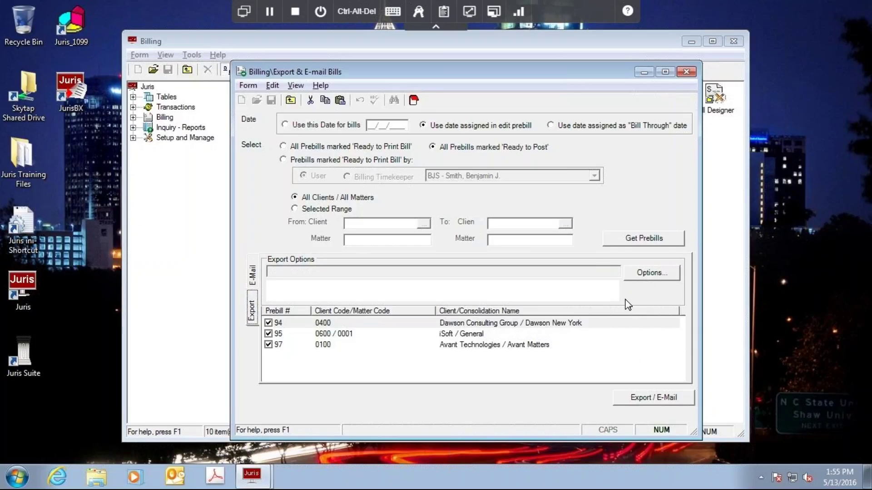
left_click(252, 280)
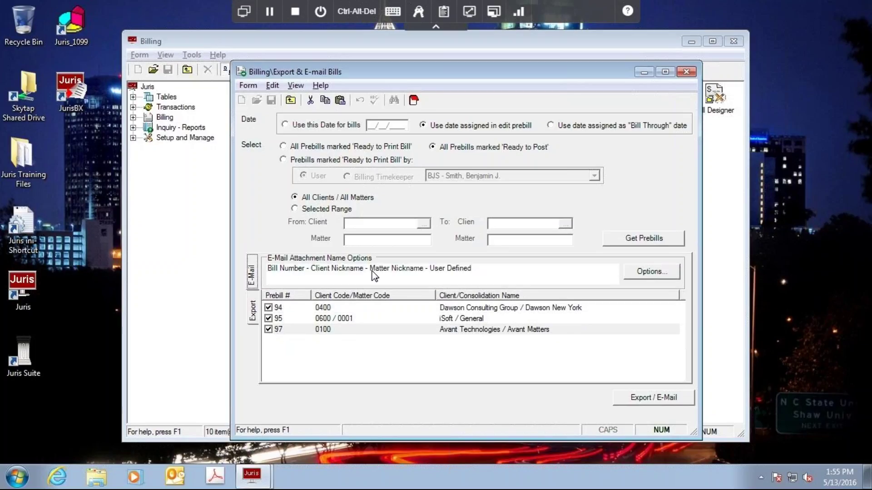
left_click(253, 311)
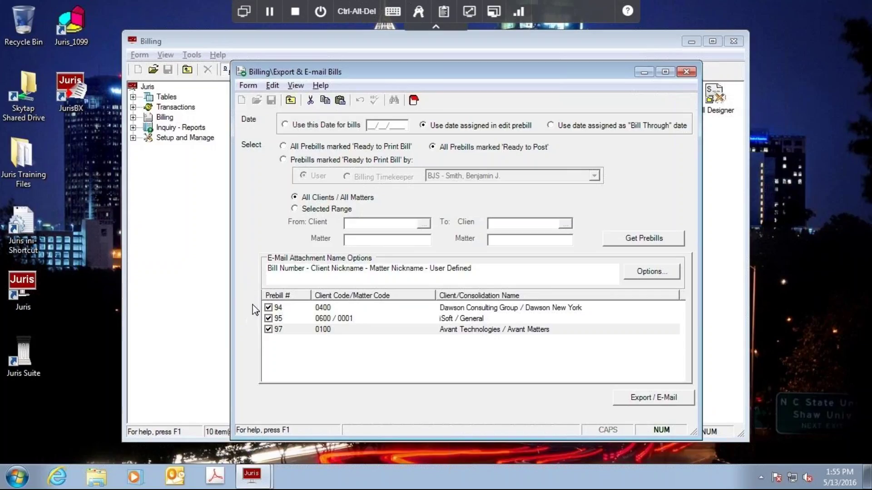
Add Bill Number and Client Nickname to the export filename format.
left_click(650, 277)
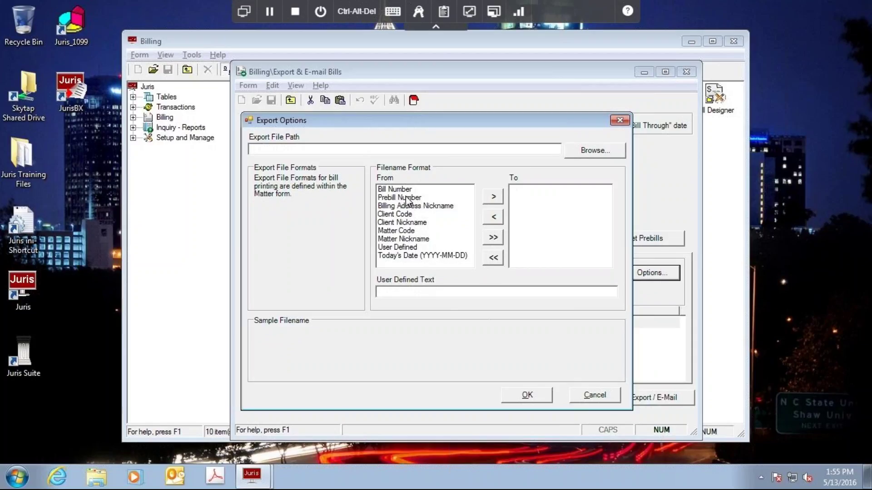
left_click(406, 198)
left_click(452, 190)
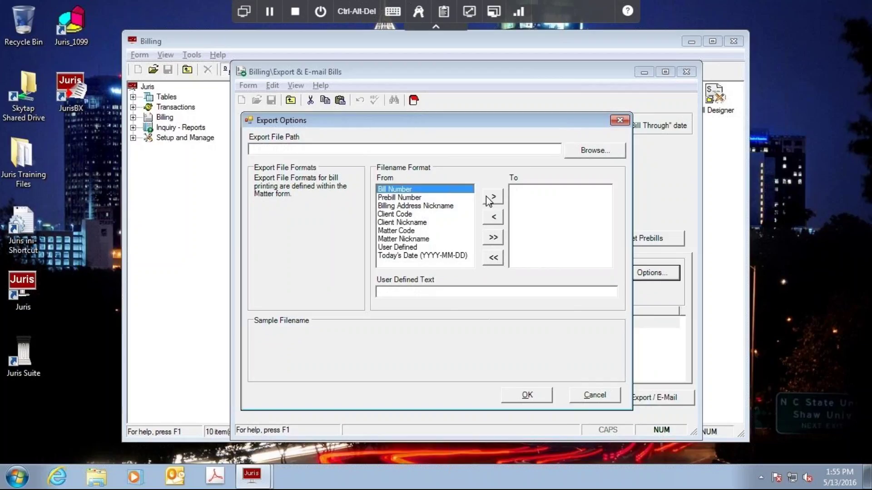
left_click(493, 196)
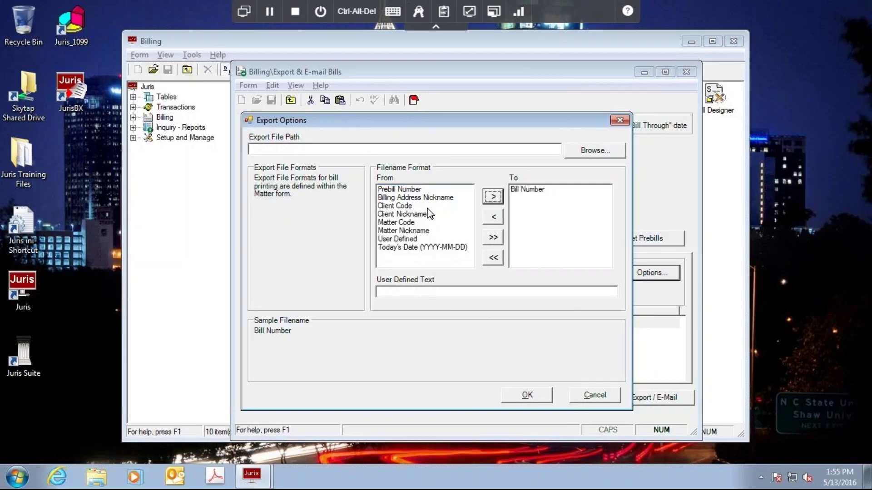
left_click(403, 214)
left_click(495, 199)
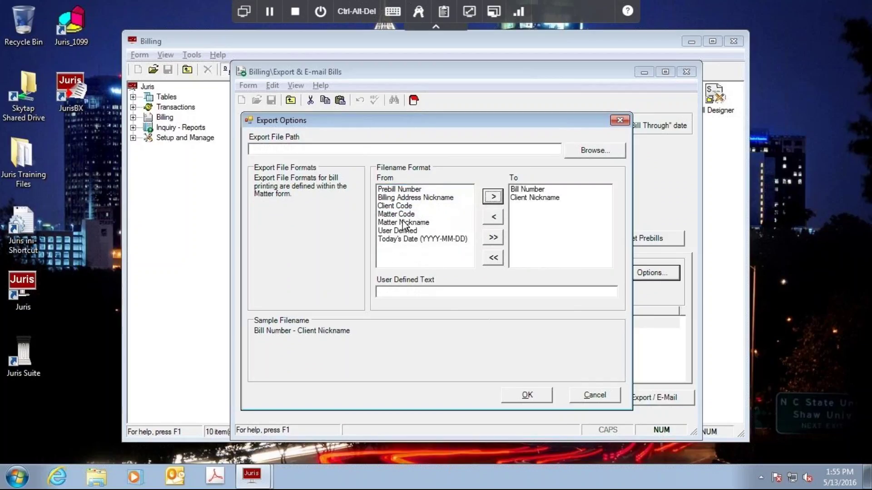
Append Matter Nickname, Today's Date (YYYY-MM-DD) and User Defined to the export filename format.
left_click(404, 222)
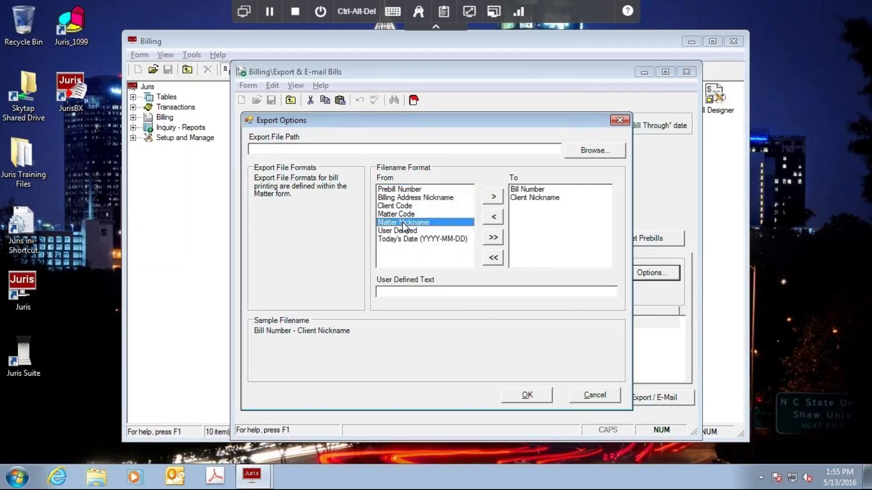
left_click(494, 198)
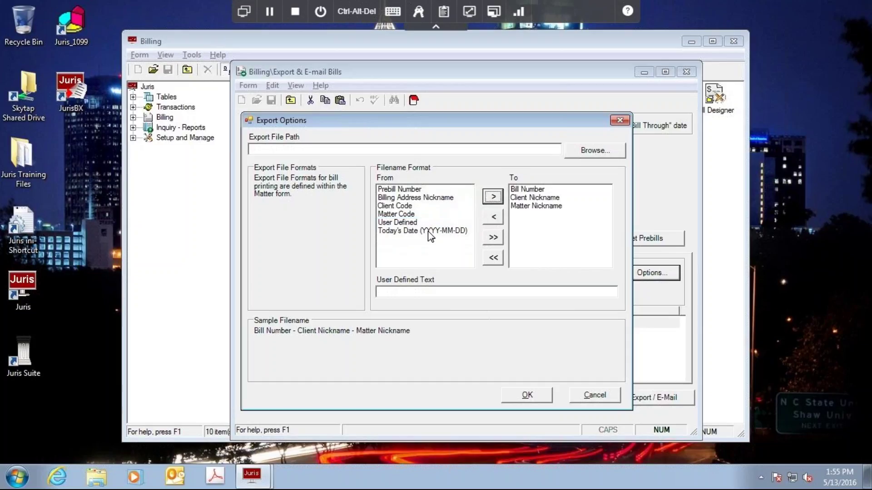
left_click(412, 230)
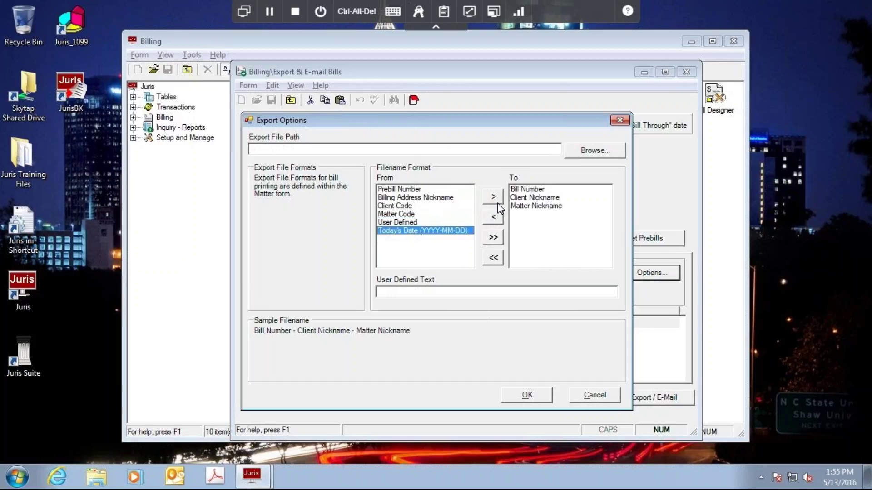
left_click(494, 199)
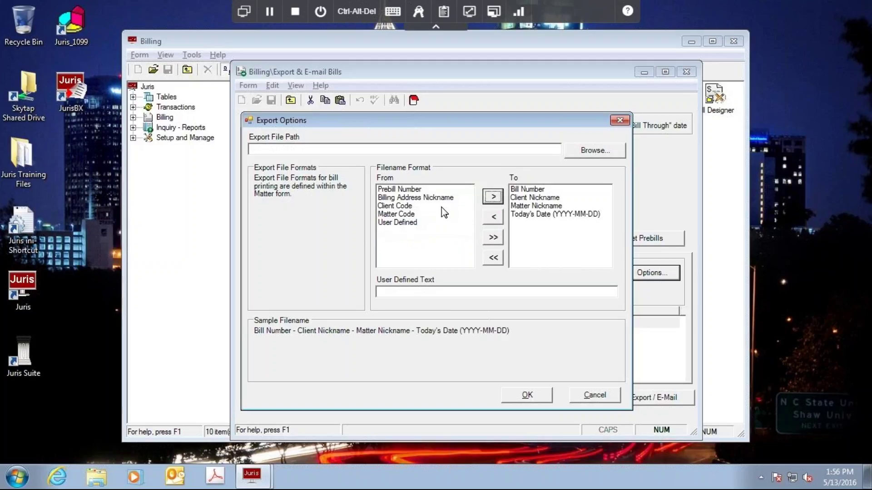
left_click(397, 223)
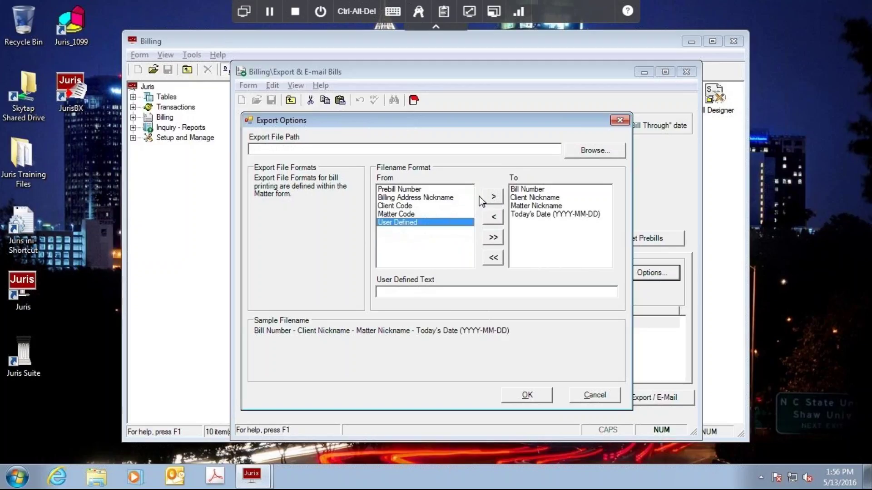
left_click(494, 197)
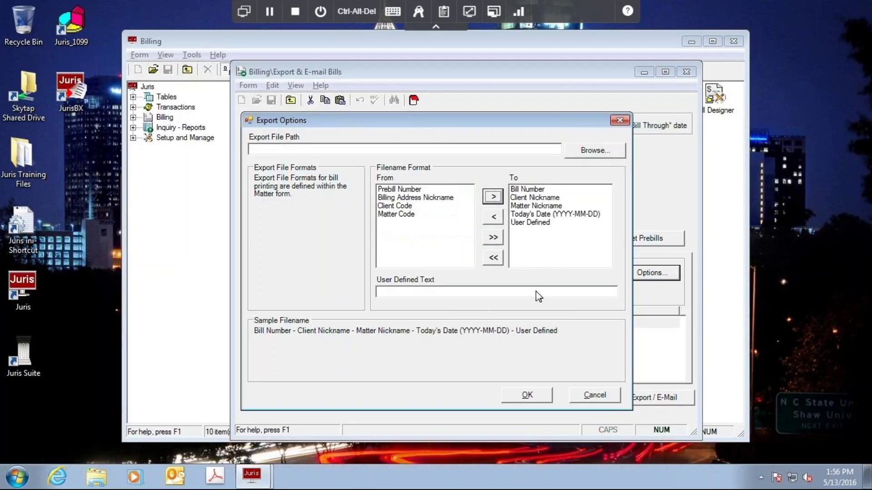
left_click(461, 296)
Type 'Kaufman Law Firm' as the export filename's User Defined Text.
type("Kaufman")
type("Law")
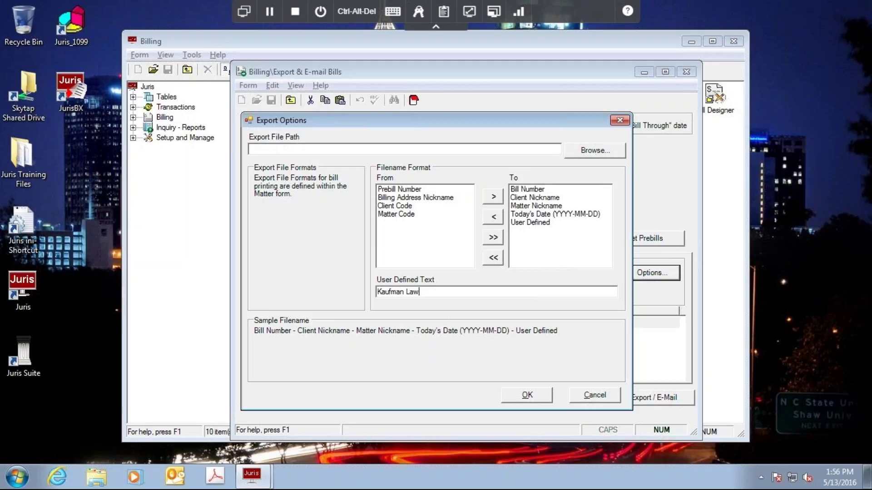
type(" Firm")
Choose Desktop (C:\Users\Student\Desktop) as the export folder.
left_click(598, 151)
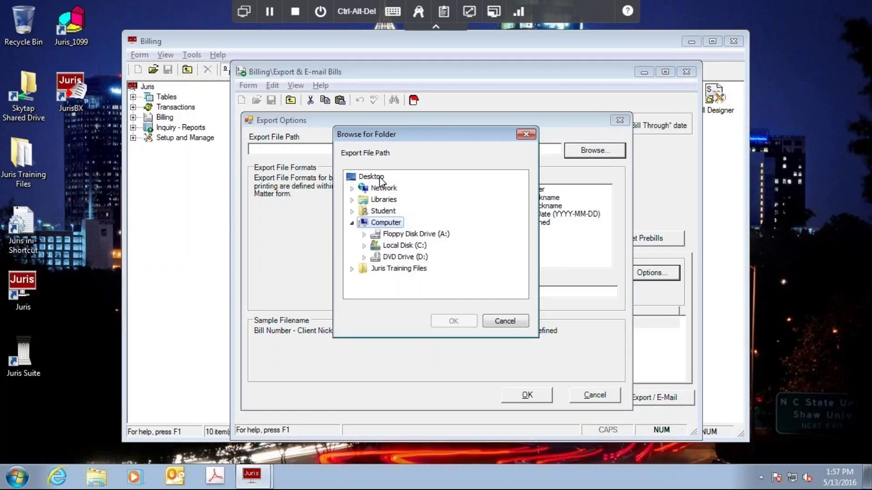
left_click(380, 178)
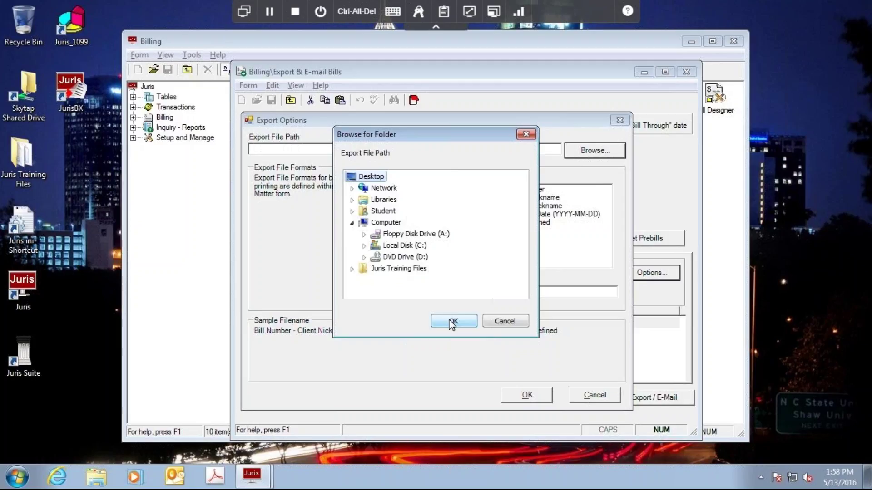
left_click(452, 322)
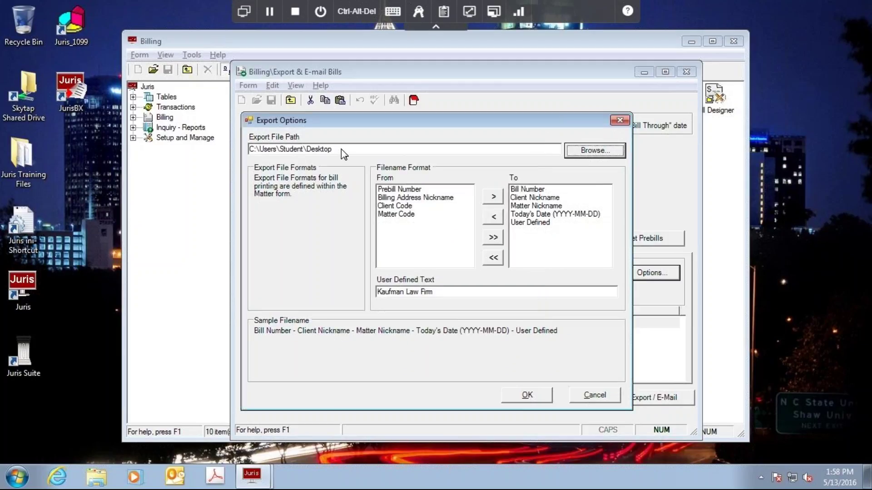
Save the export options with the Desktop path and dated filename format.
left_click(533, 399)
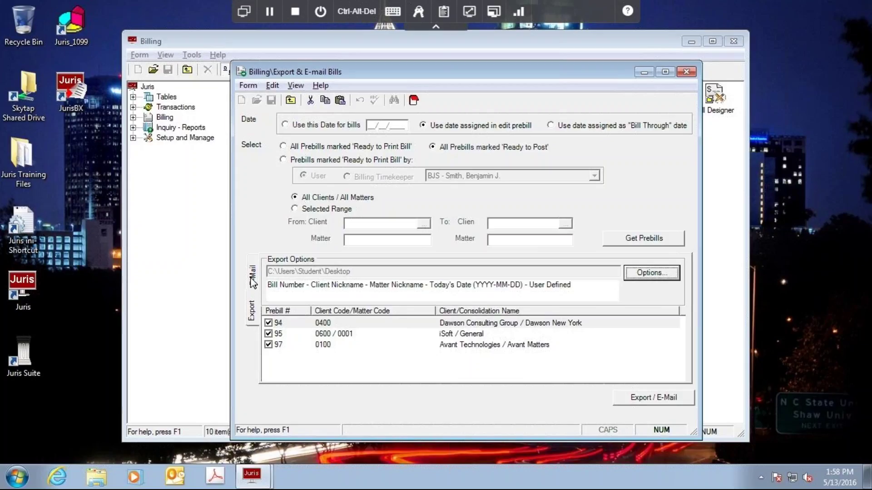
Uncheck and recheck prebills 94, 95 and 97, then view the e-mail attachment naming.
left_click(269, 323)
left_click(268, 334)
left_click(269, 345)
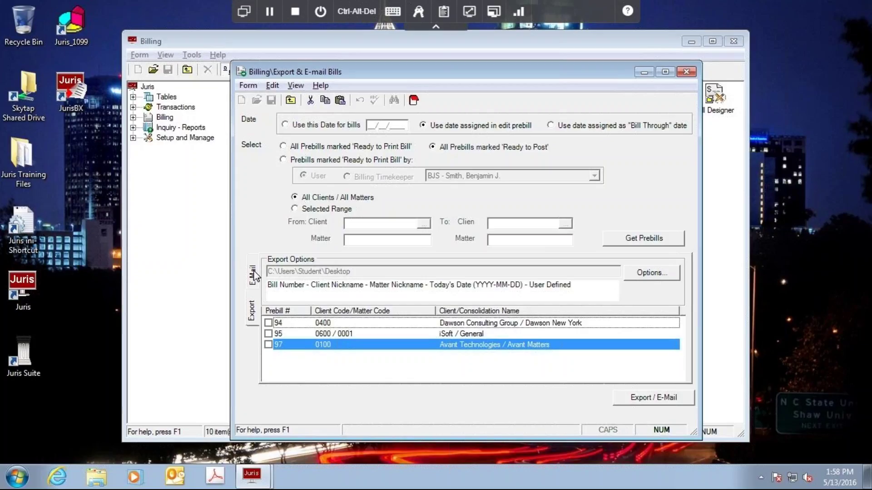
left_click(269, 323)
left_click(268, 334)
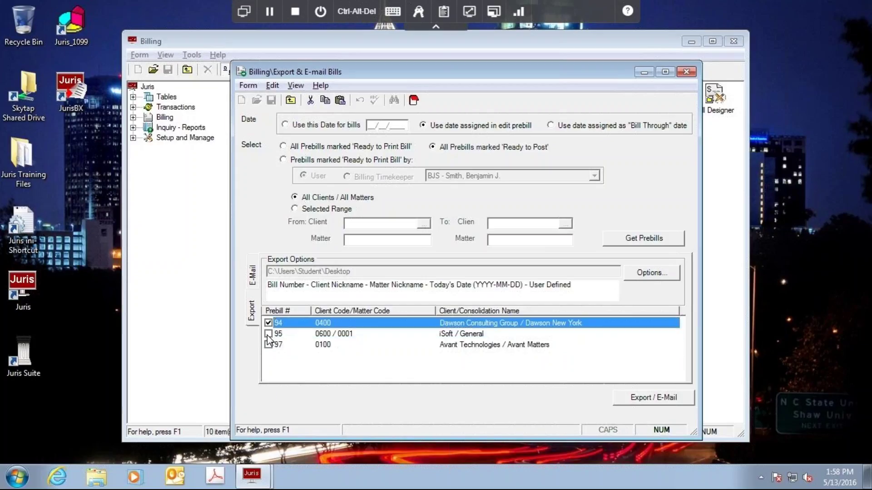
left_click(269, 344)
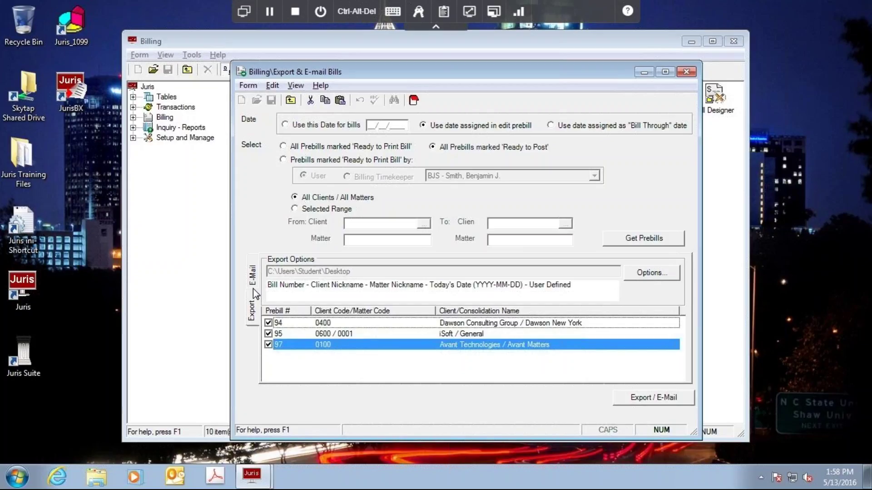
left_click(255, 276)
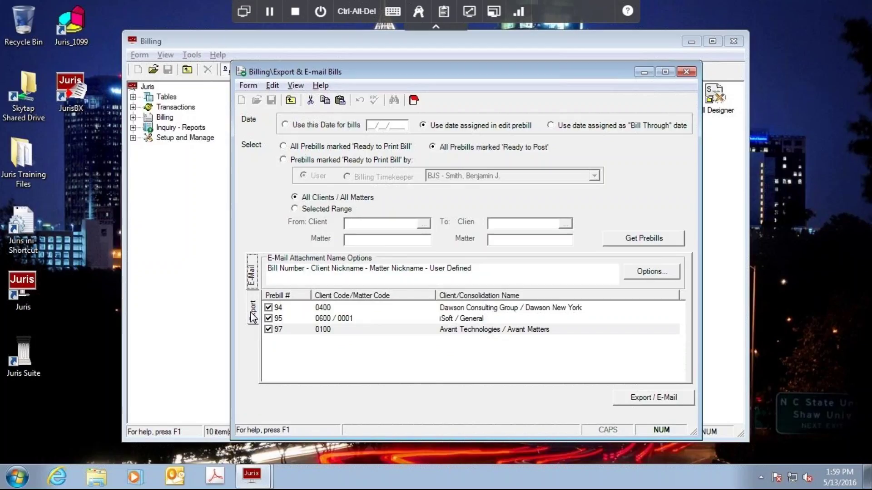
Return to the export settings and move the Export & E-mail Bills window left.
left_click(253, 313)
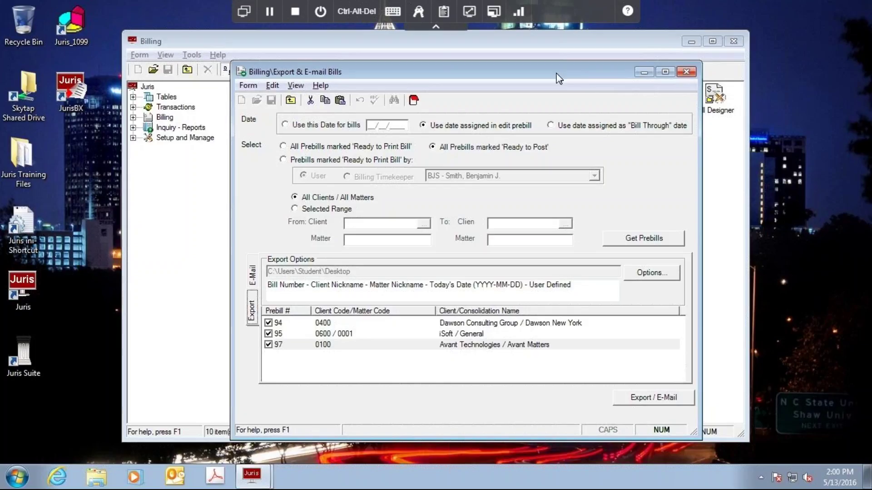
left_click_drag(559, 79, 528, 79)
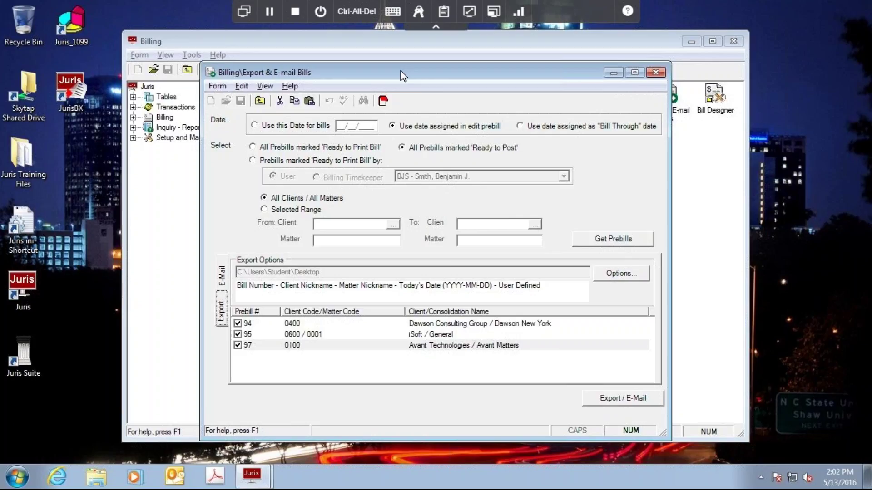
Nudge the Export & E-mail Bills form left and briefly check its e-mail settings.
left_click_drag(401, 75, 391, 75)
left_click(211, 275)
left_click(212, 312)
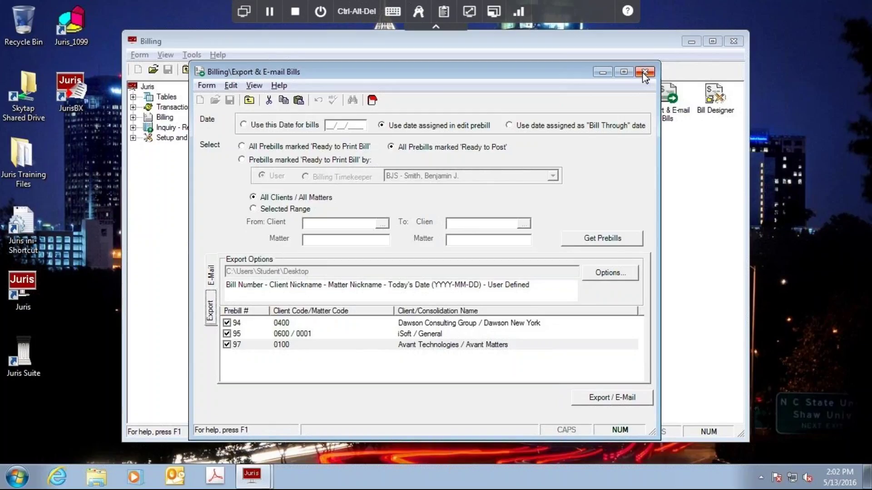
Close the export form, open the Clients table and select Avant Technologies.
left_click(645, 73)
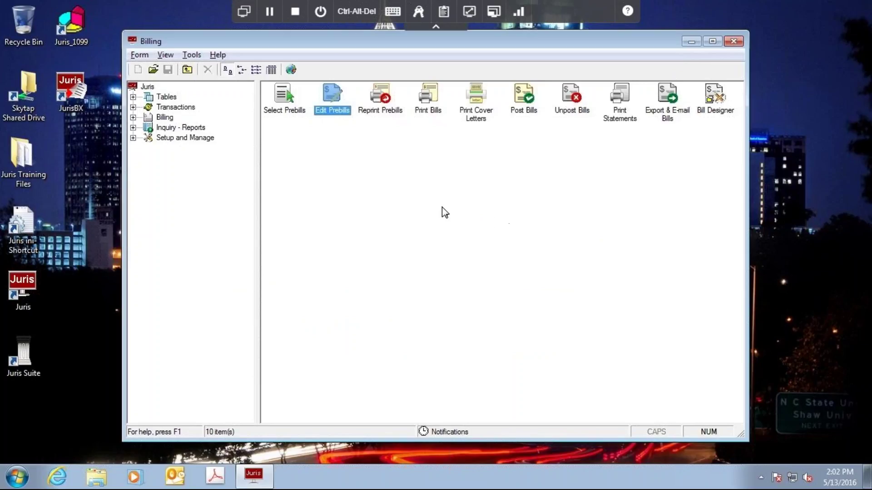
left_click(133, 97)
left_click(180, 251)
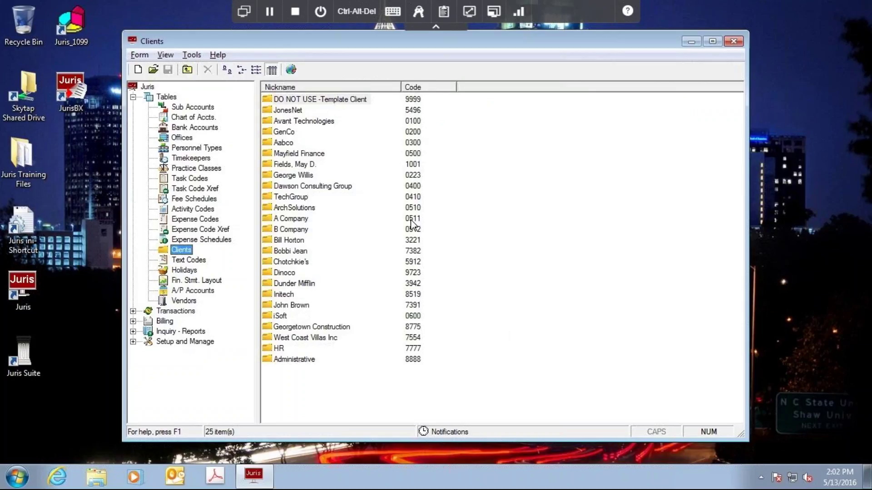
left_click(293, 124)
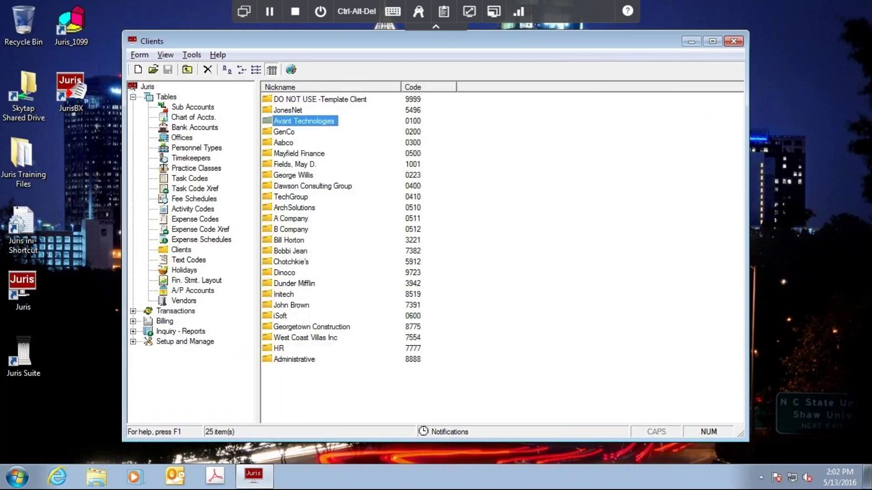
Review the Avant Technologies General matter's consolidation with Avant Matters, then close the matter windows.
double_click(293, 122)
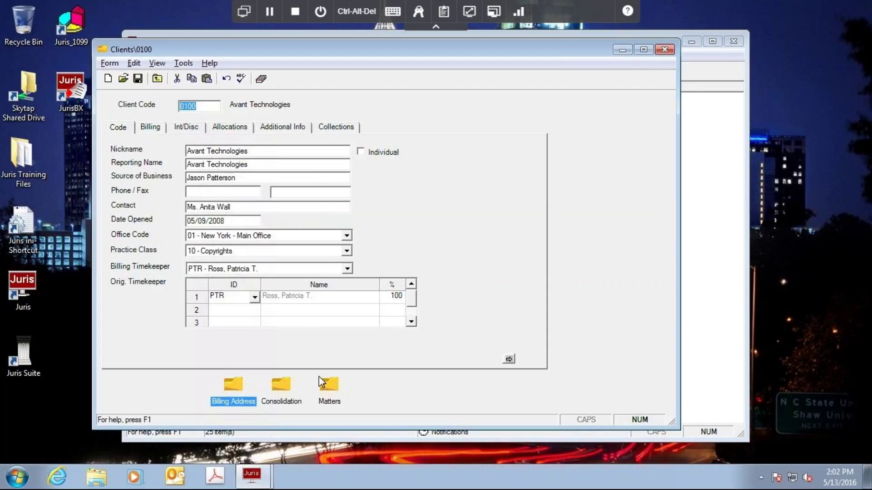
double_click(331, 390)
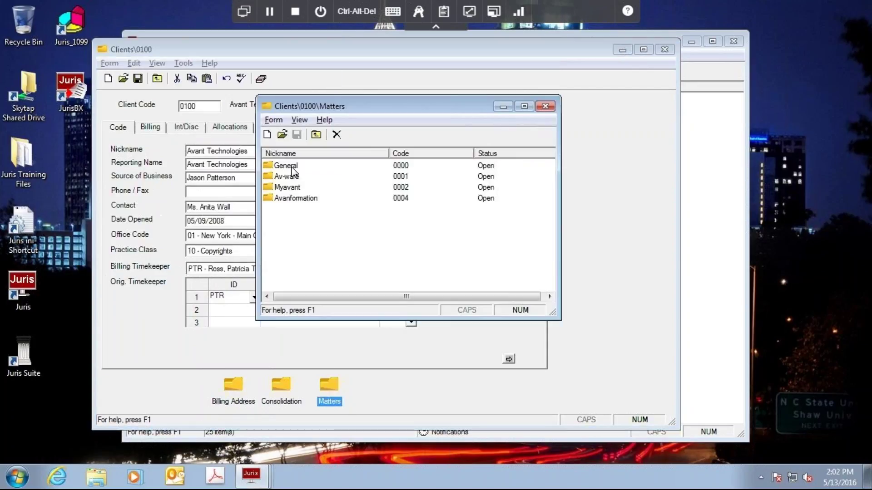
left_click(292, 168)
double_click(292, 170)
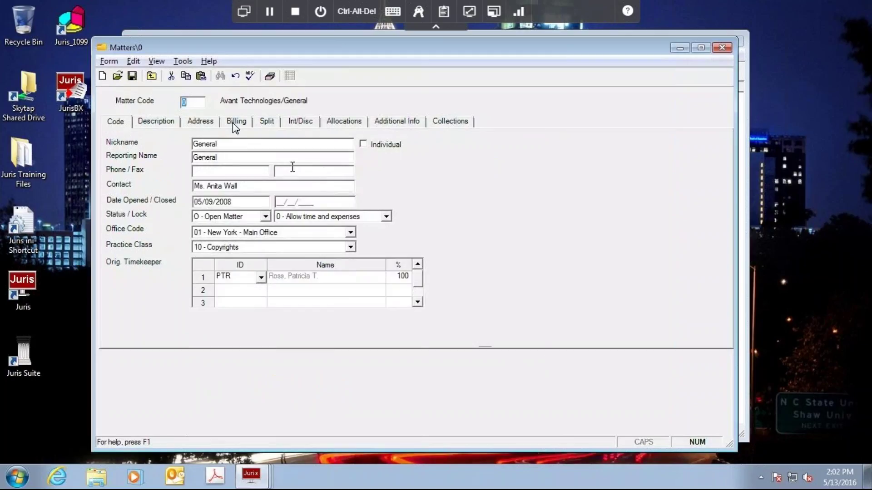
left_click(202, 121)
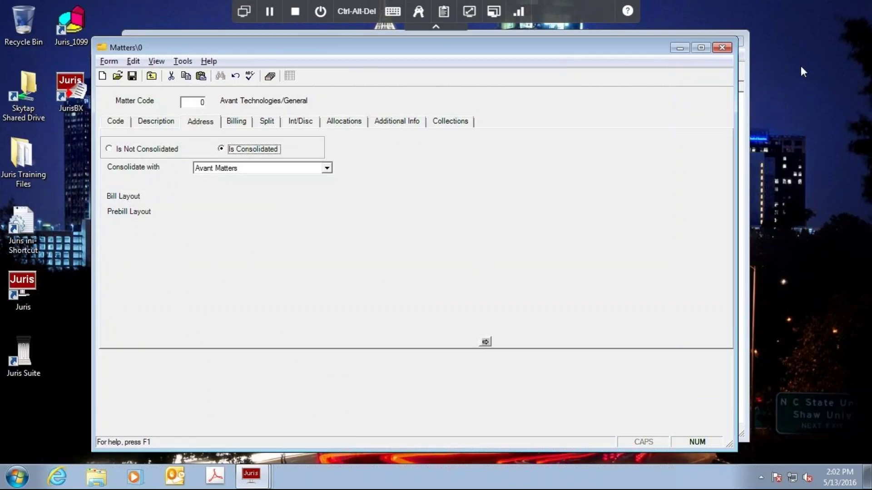
left_click(722, 49)
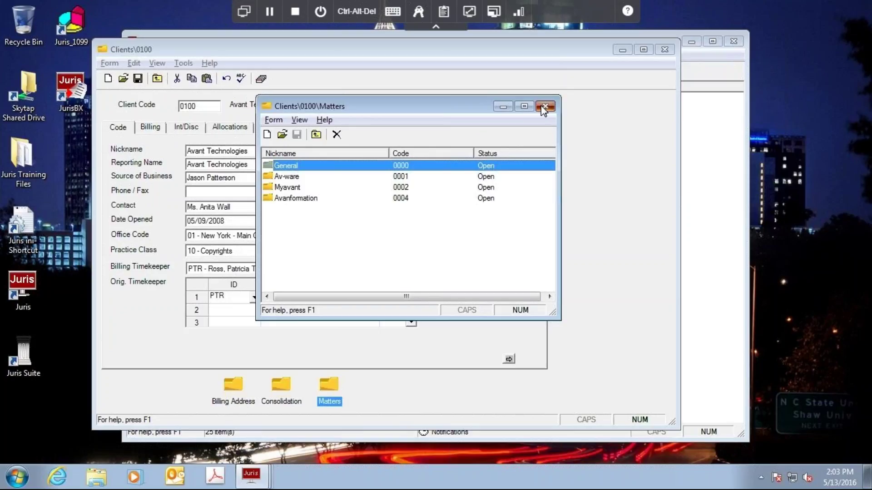
left_click(544, 107)
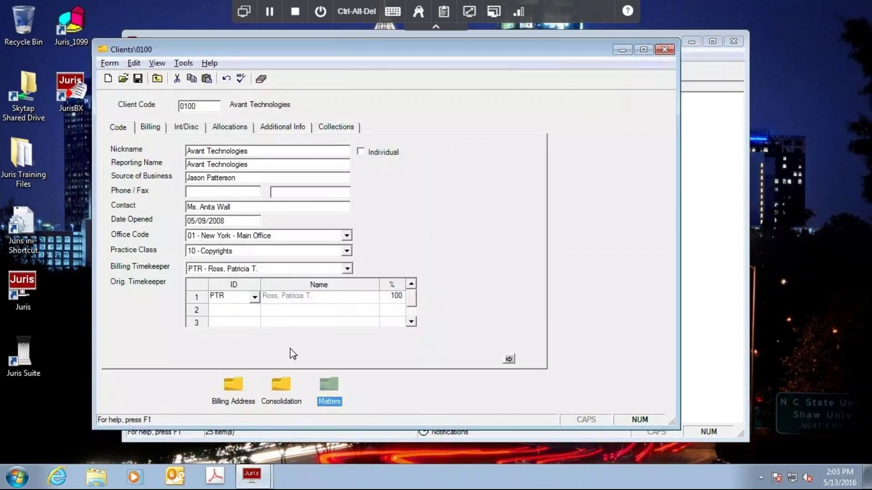
Open Avant Technologies' consolidation settings and list the e-mail formats for the main office copy.
double_click(281, 386)
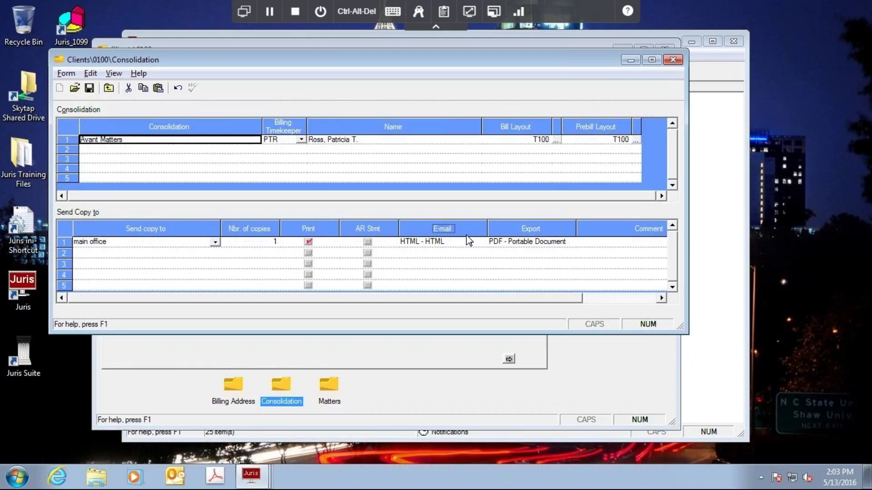
left_click(483, 242)
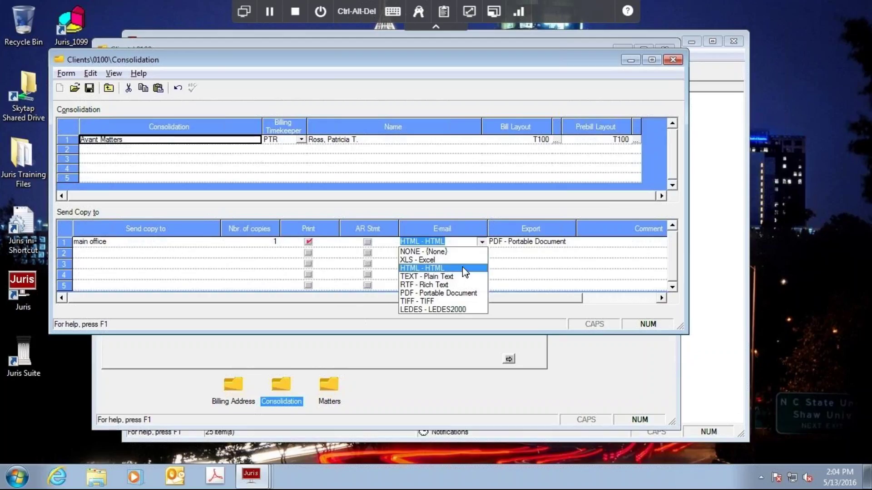
Set the main office copy's e-mail and export formats to PDF - Portable Document, save, and close.
left_click(752, 293)
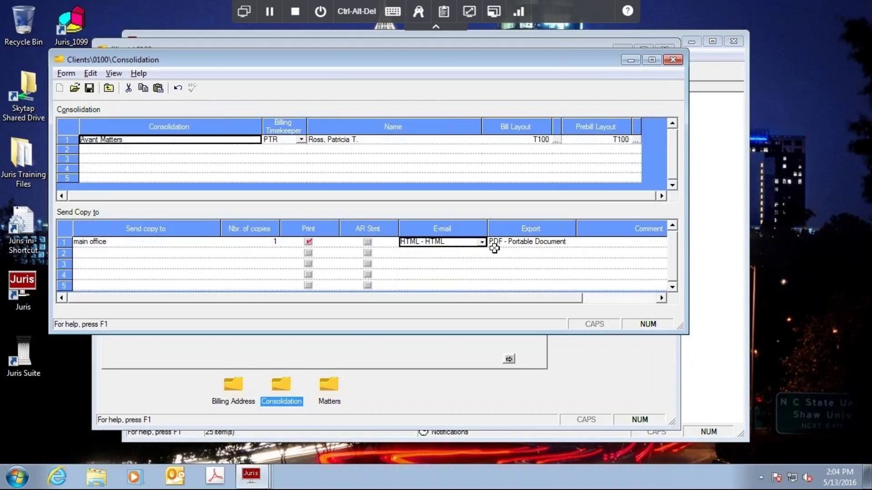
left_click(481, 242)
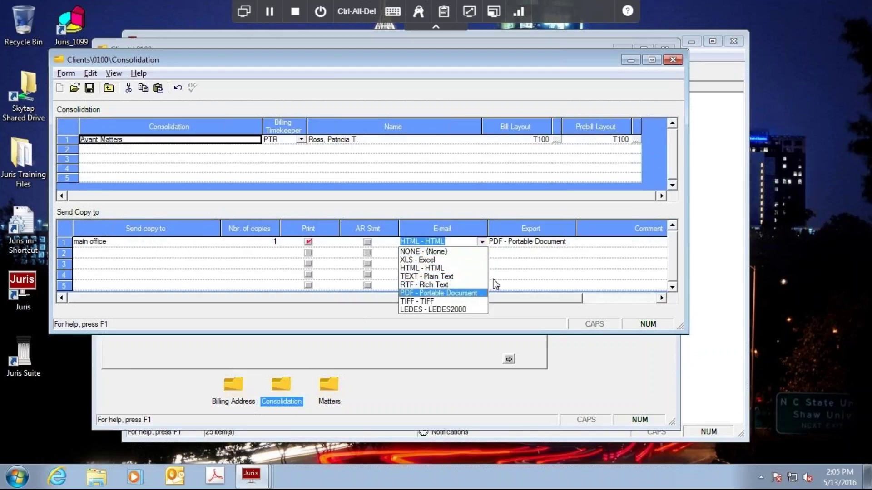
left_click(428, 294)
left_click(572, 247)
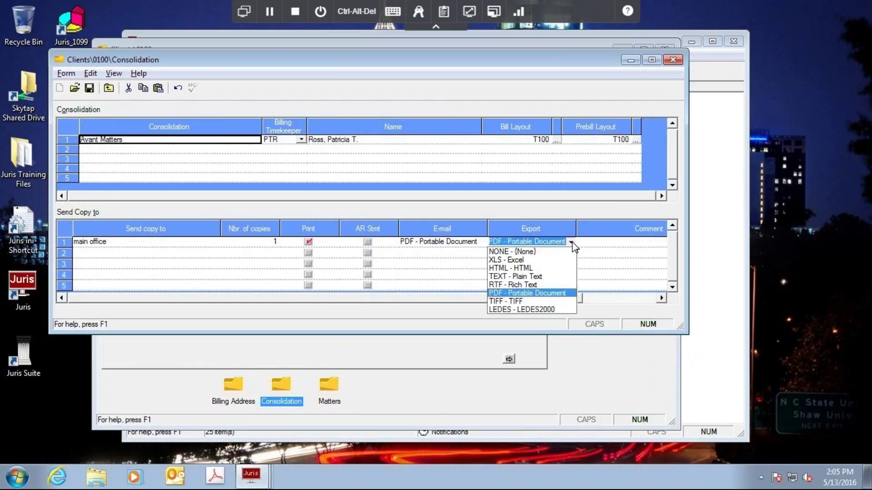
left_click(510, 274)
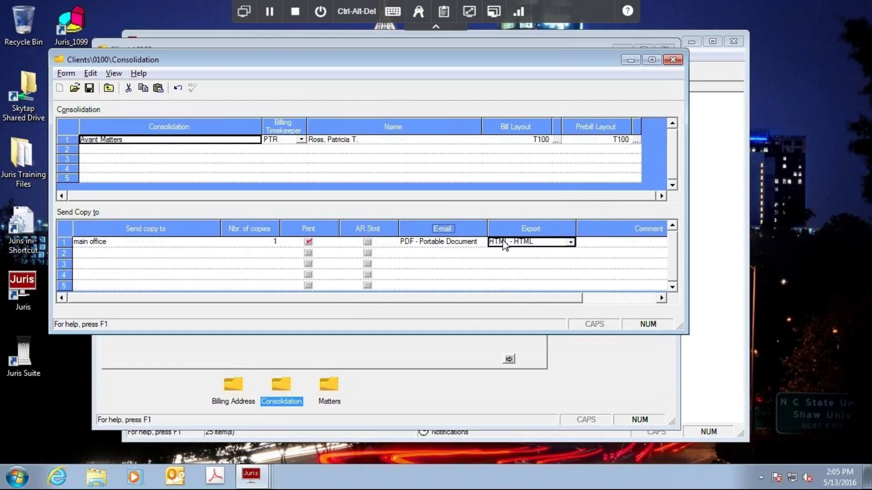
left_click(571, 243)
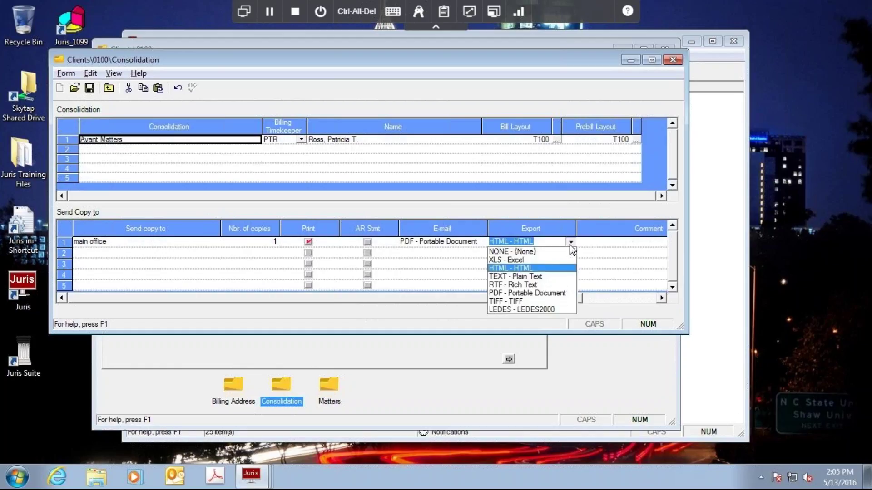
left_click(498, 293)
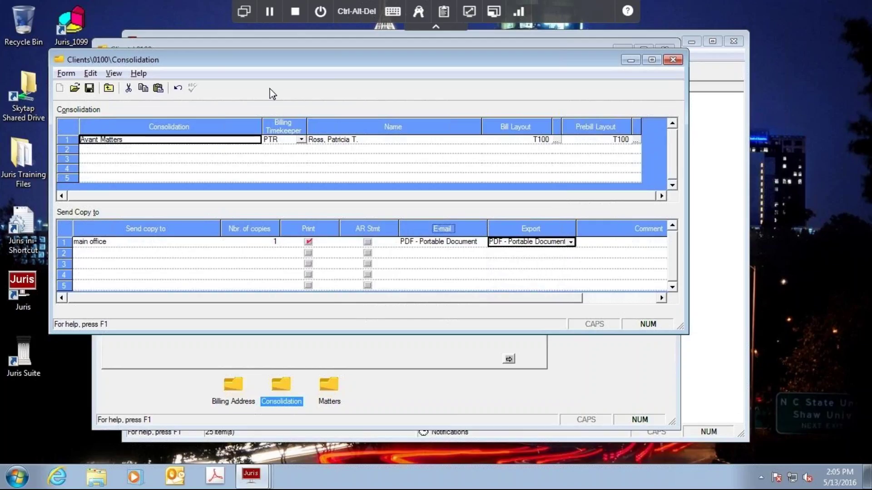
left_click(90, 89)
key("Escape")
Close the Avant Technologies client record and reopen Export & E-mail Bills from Billing.
left_click_drag(550, 53, 547, 55)
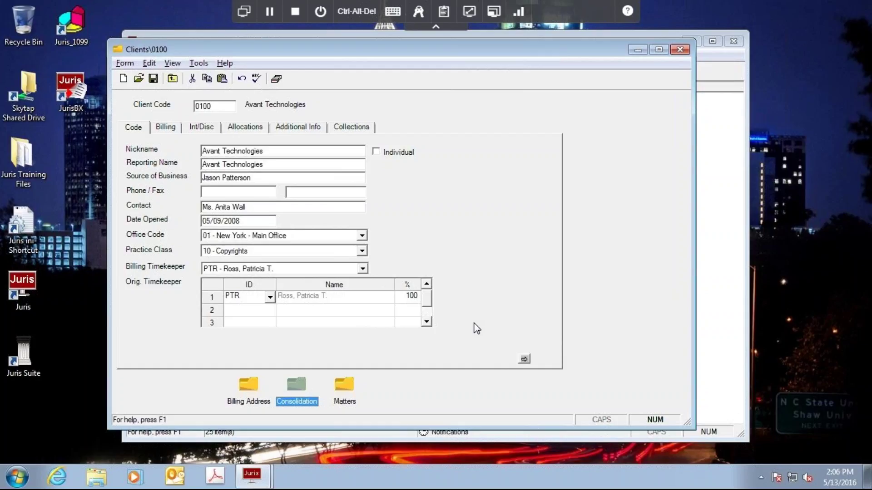
left_click(680, 51)
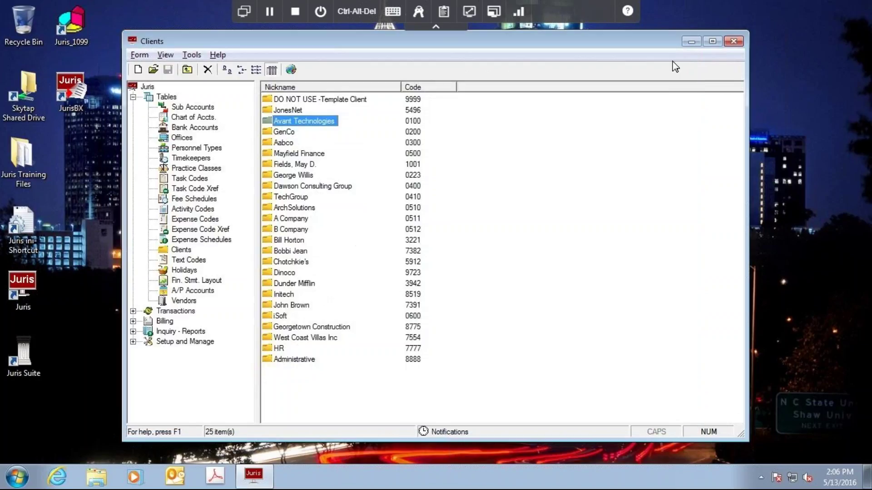
left_click(166, 322)
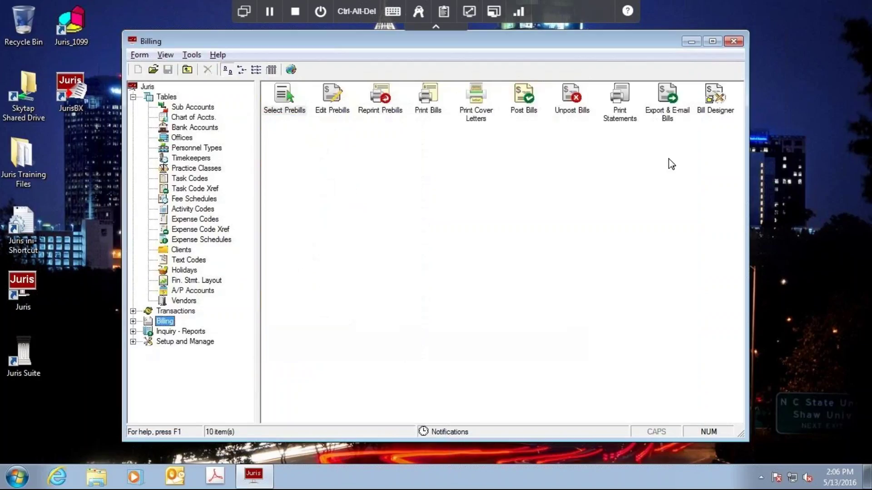
left_click(669, 117)
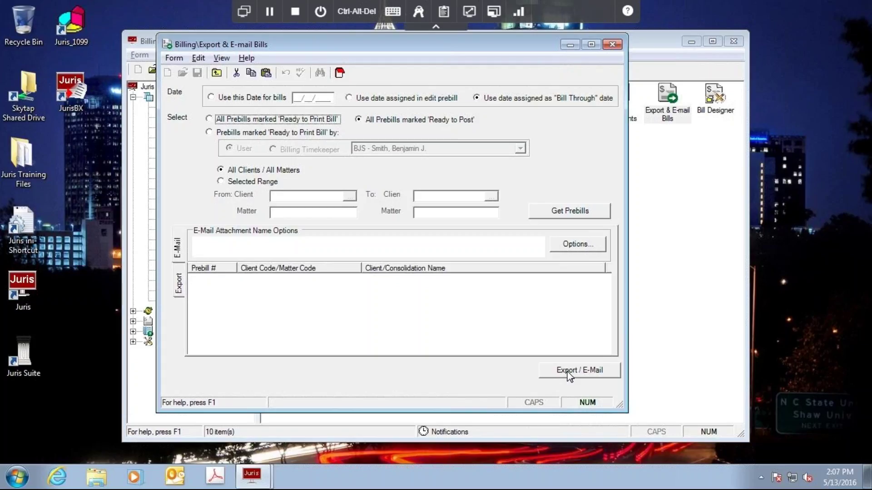
Display the form's Export Options, and move the JurisBX desktop shortcut beside Juris Training Files.
left_click(179, 284)
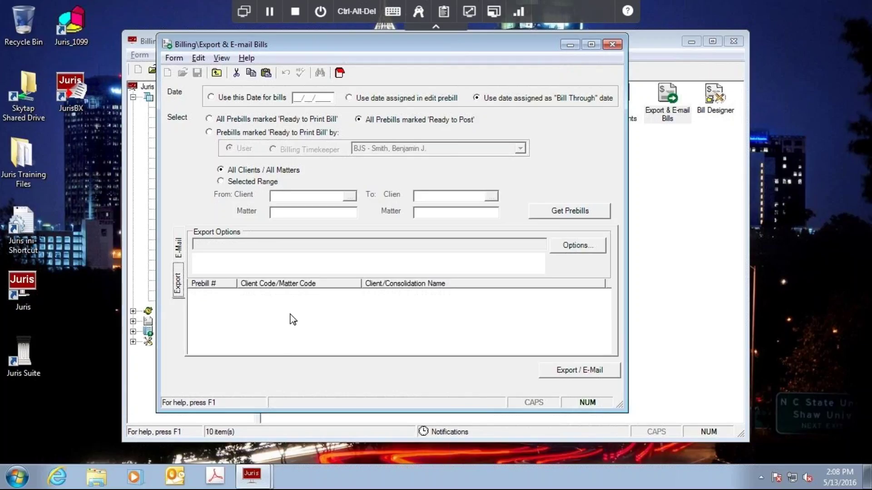
left_click(61, 85)
left_click_drag(66, 91, 78, 162)
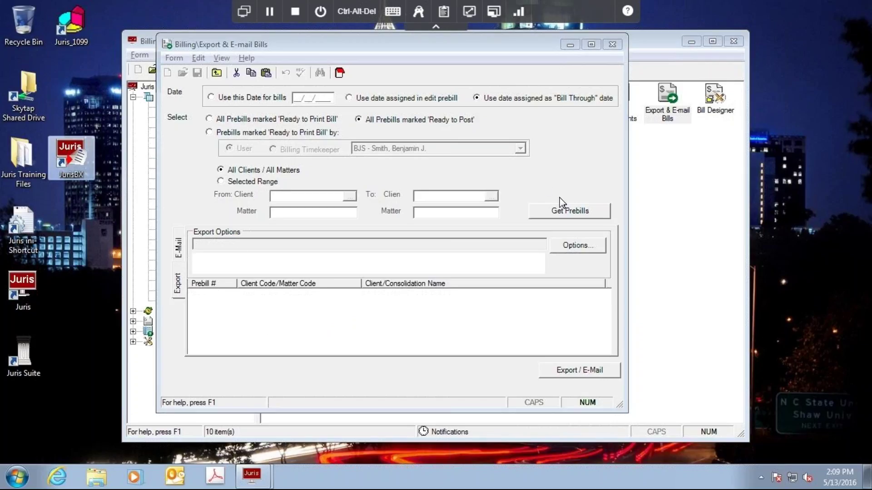
Load the prebills marked Ready to Post into the Export & E-mail Bills list.
left_click(561, 211)
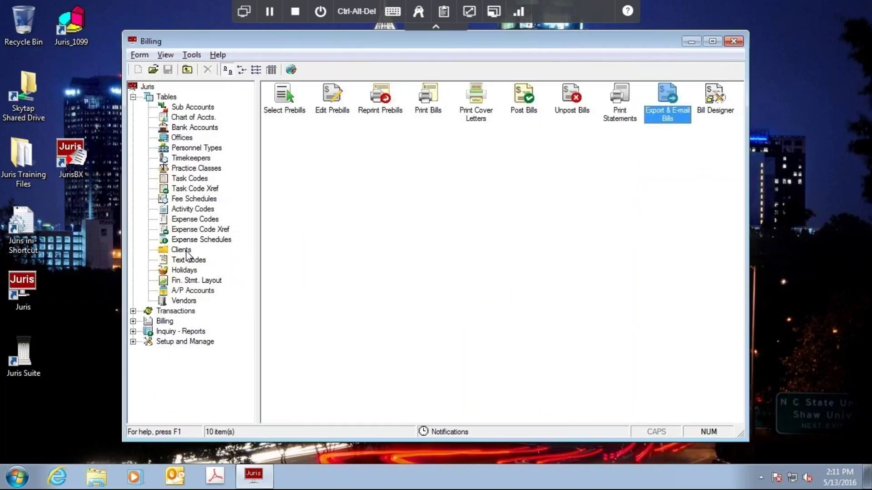
Open the JonesNet client record and its Billing Address list.
left_click(191, 250)
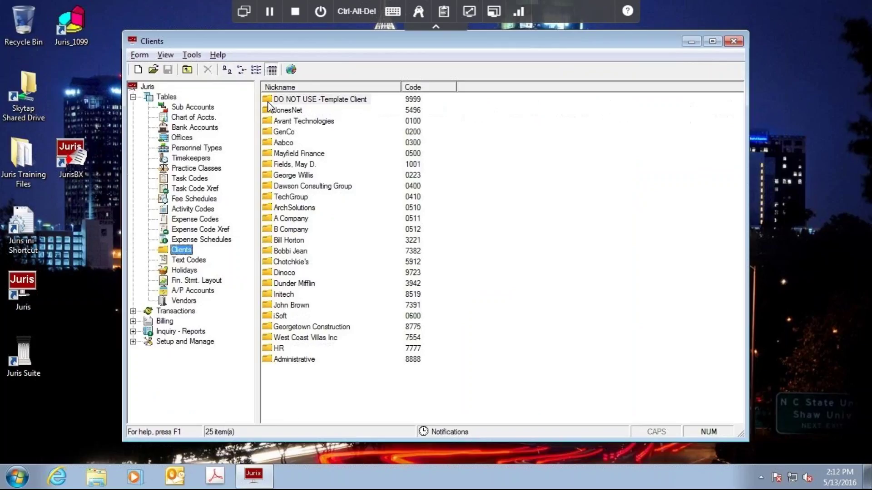
left_click(288, 112)
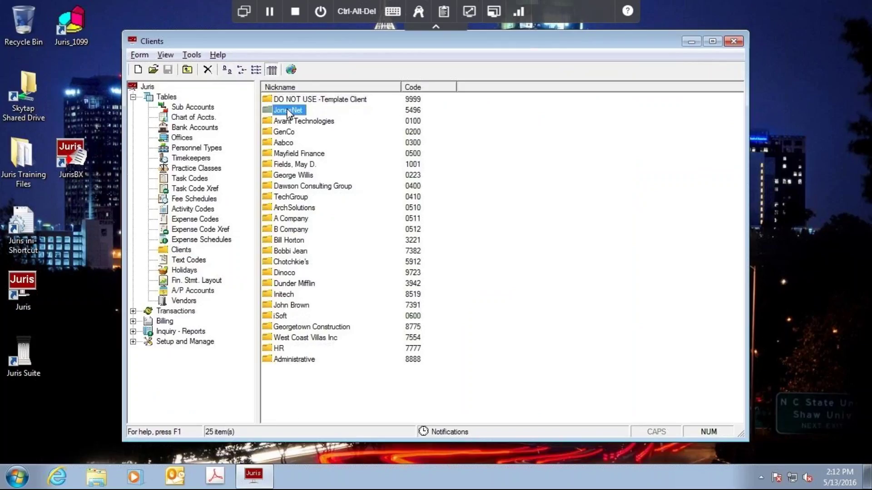
double_click(288, 110)
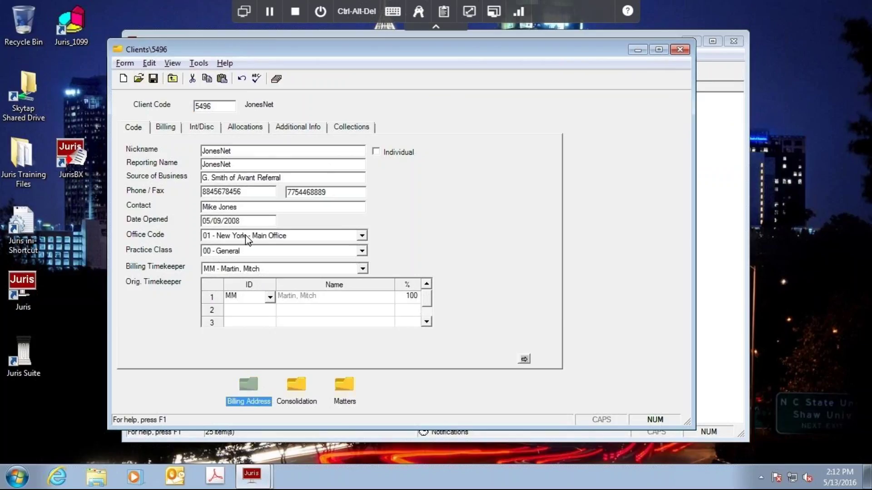
key("Return")
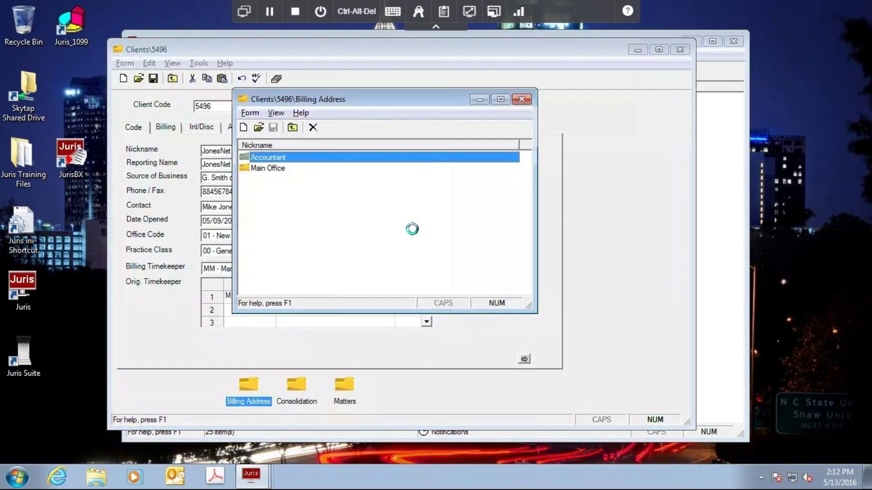
Append a second e-mail address after a semicolon to the Accountant billing address and save.
double_click(423, 322)
left_click(424, 323)
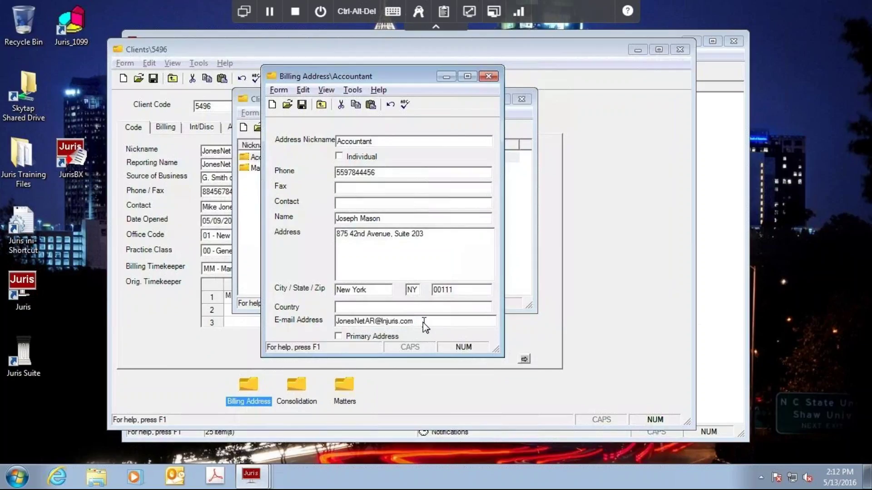
left_click(304, 104)
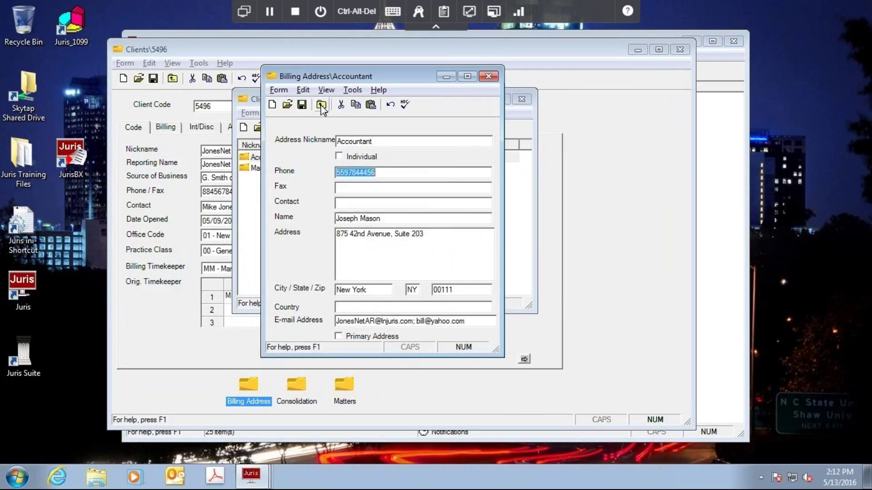
left_click(321, 106)
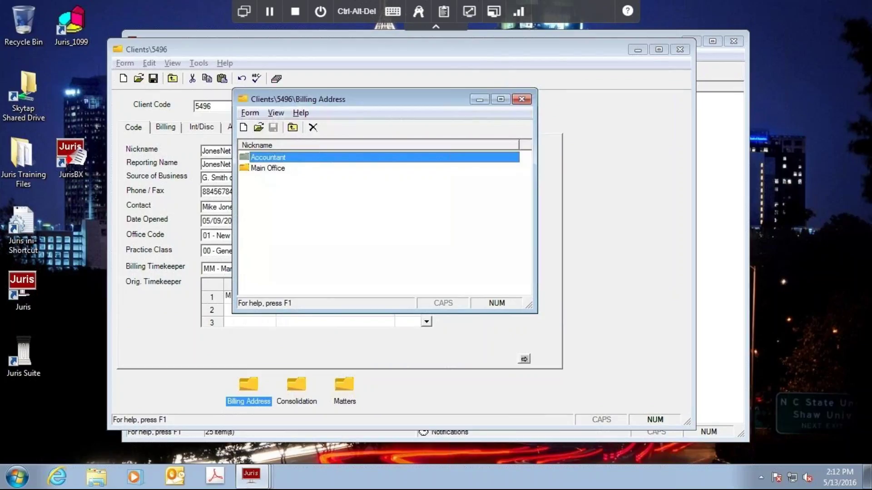
Replace the semicolon between the Accountant's two e-mail addresses with a comma and save.
key("Return")
left_click(474, 322)
left_click(417, 322)
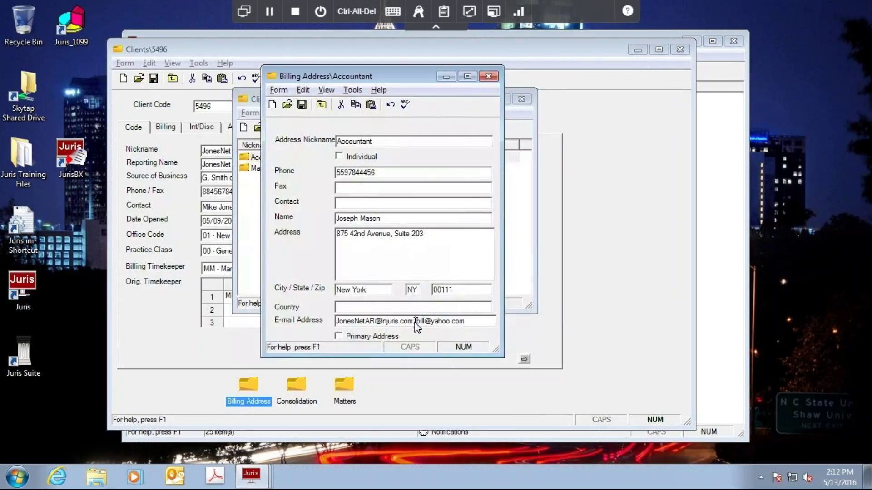
key("BackSpace")
type(",")
left_click(471, 321)
left_click(301, 106)
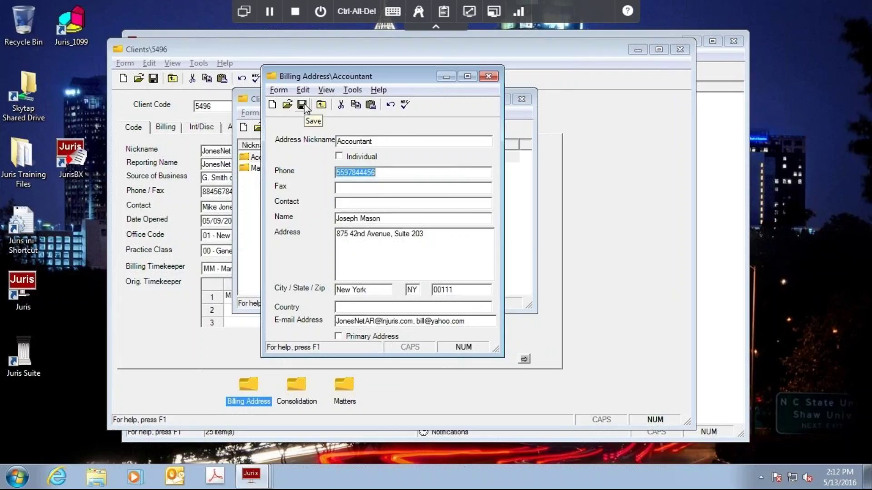
left_click(303, 105)
left_click(321, 104)
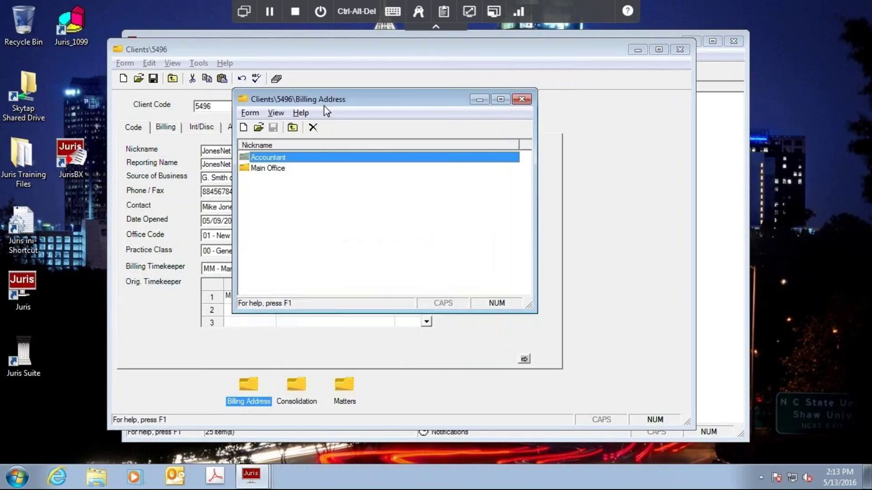
Recheck the Accountant e-mail field, close JonesNet's windows, and return to Billing.
double_click(275, 160)
left_click(475, 325)
left_click(476, 326)
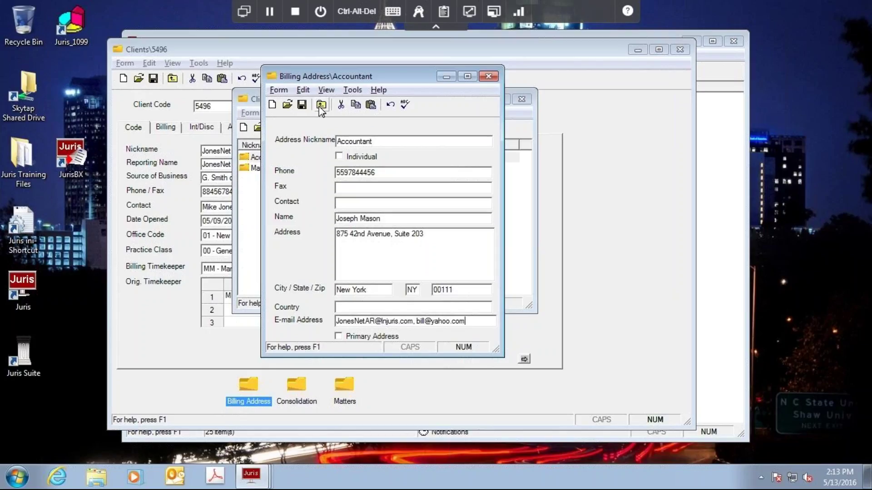
left_click(323, 106)
left_click(521, 99)
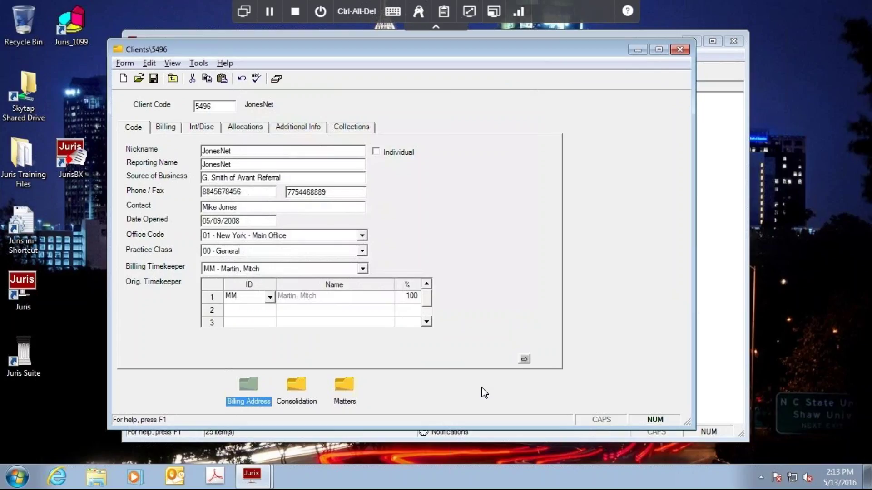
left_click(684, 53)
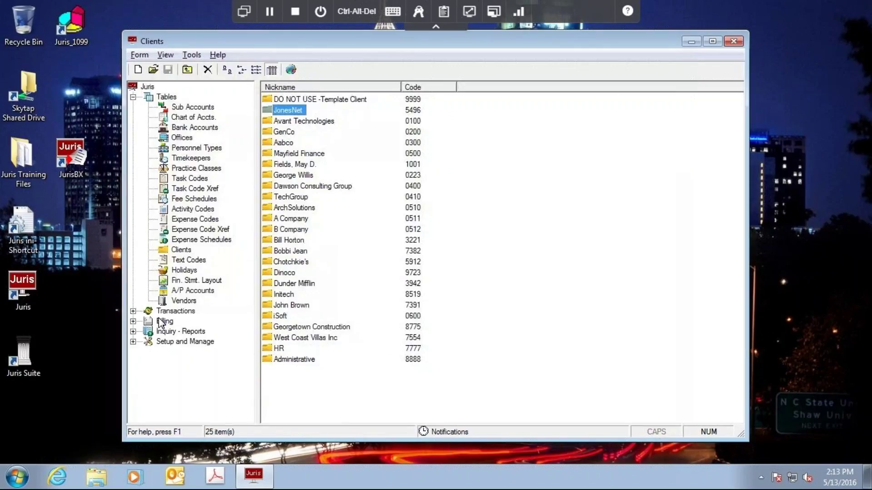
left_click(163, 322)
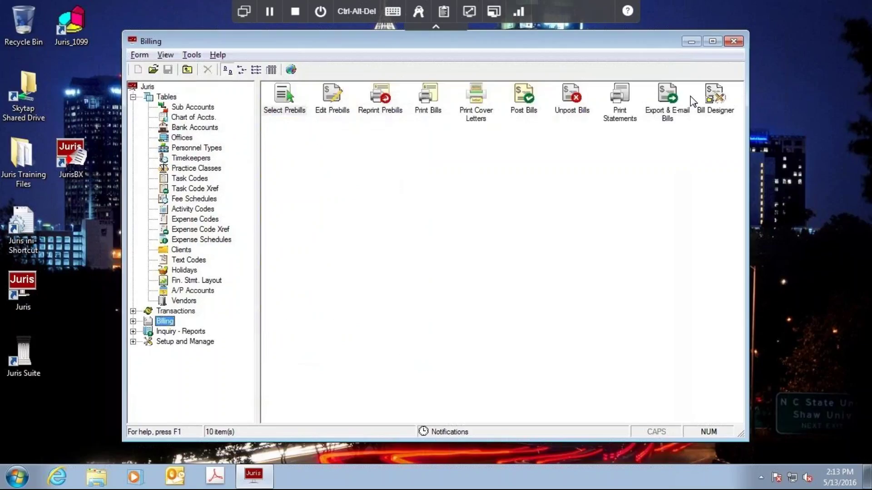
double_click(670, 107)
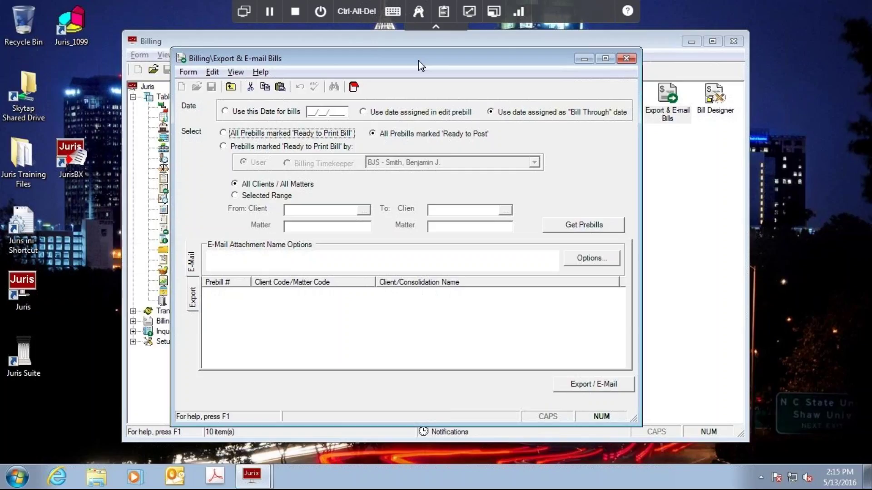
left_click_drag(418, 62, 421, 63)
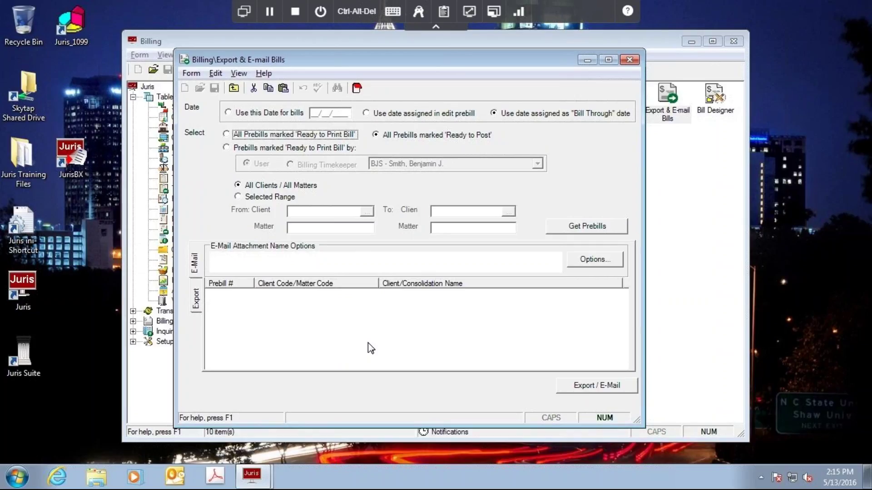
Close Export & E-mail Bills, open Print Cover Letters, and set its printer to Adobe PDF.
left_click(630, 60)
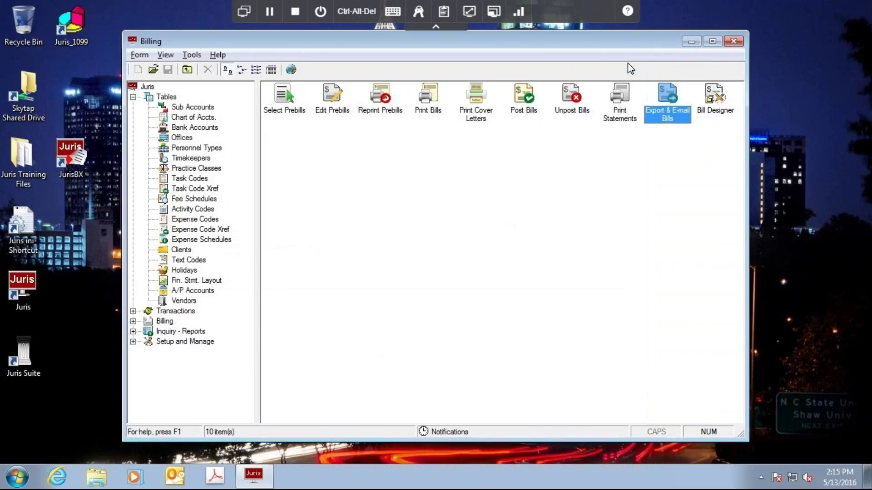
left_click(482, 117)
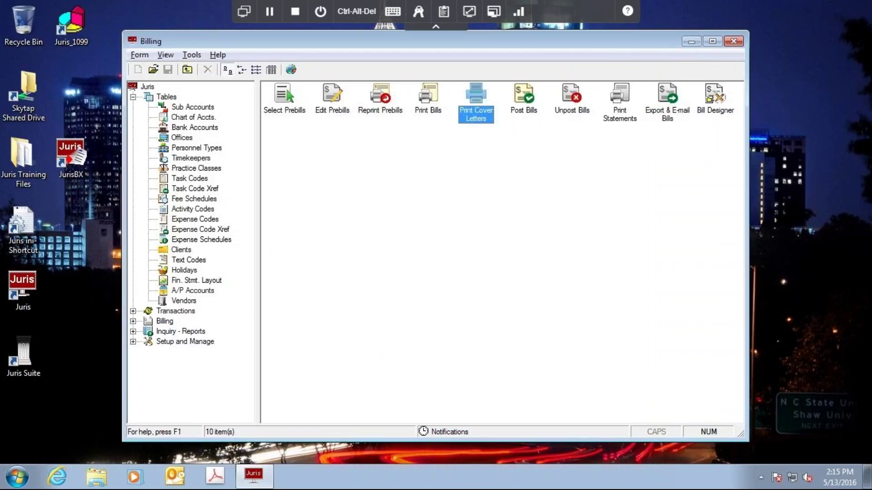
double_click(477, 104)
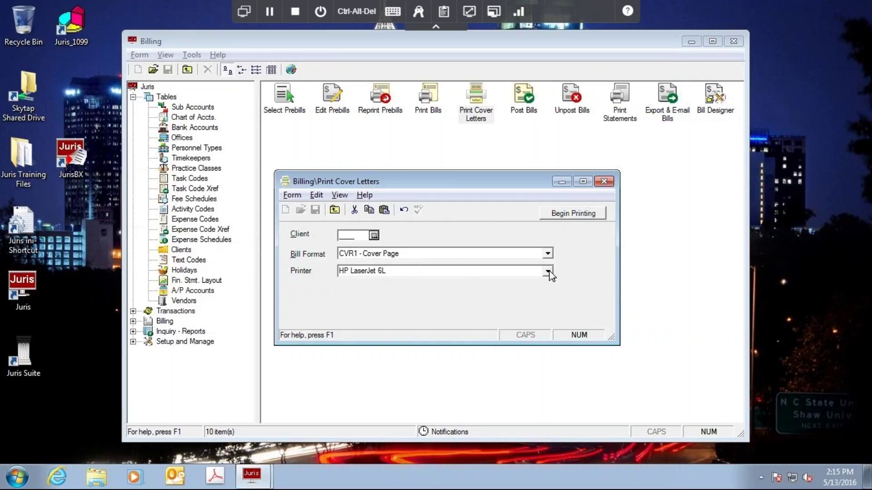
left_click(549, 272)
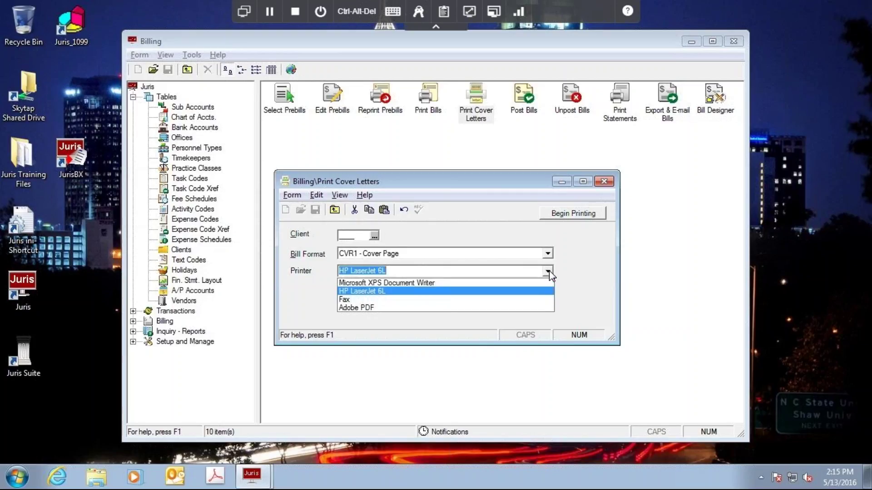
left_click(385, 309)
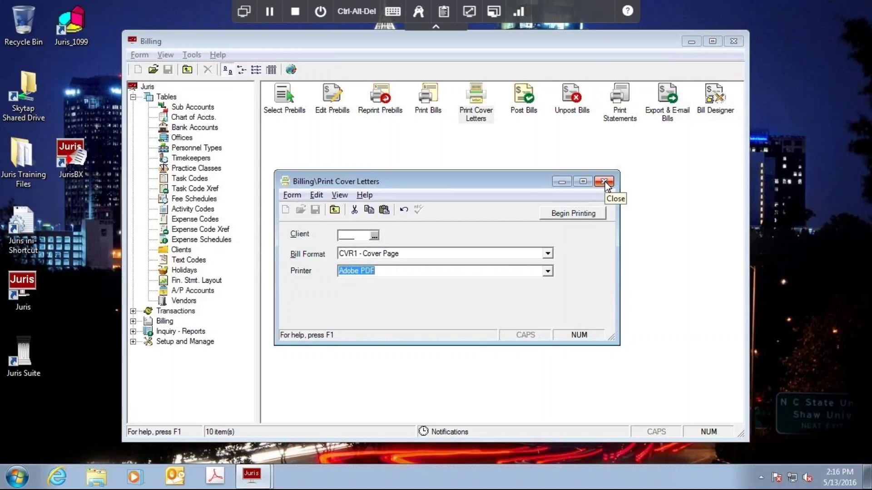
Close Print Cover Letters, then open the Export & E-mail Bills form, review it, and close it.
left_click(603, 182)
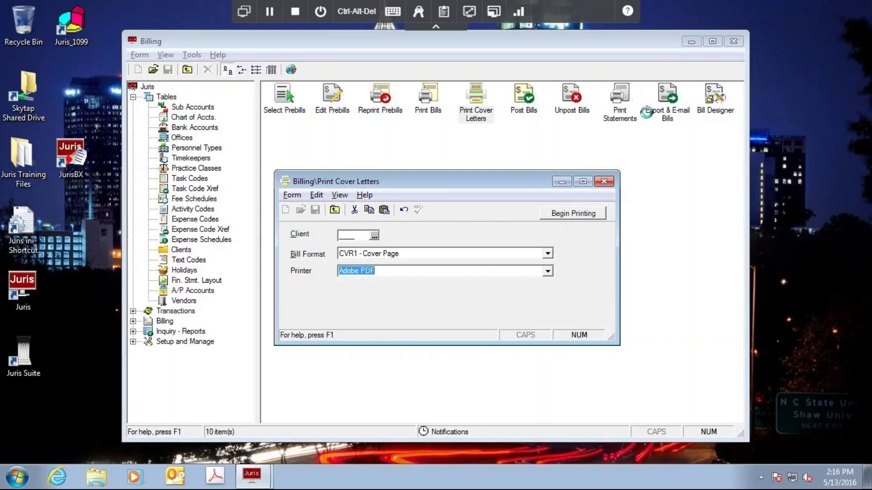
double_click(666, 115)
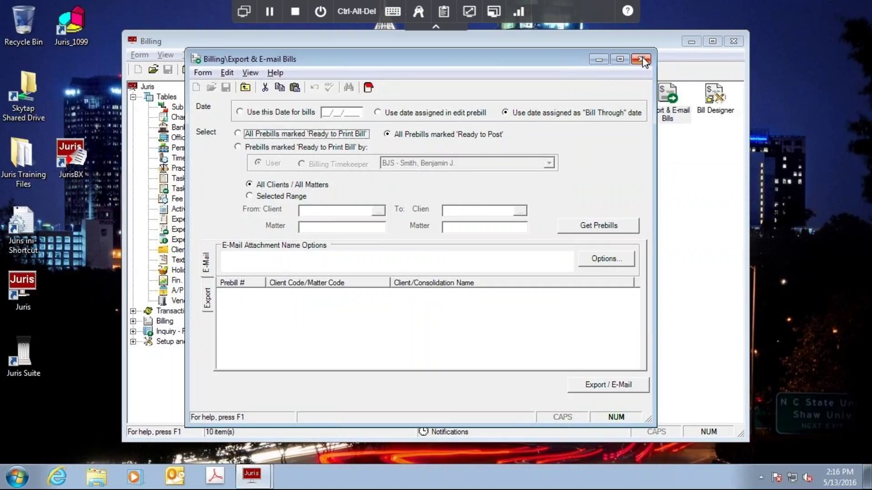
left_click(639, 58)
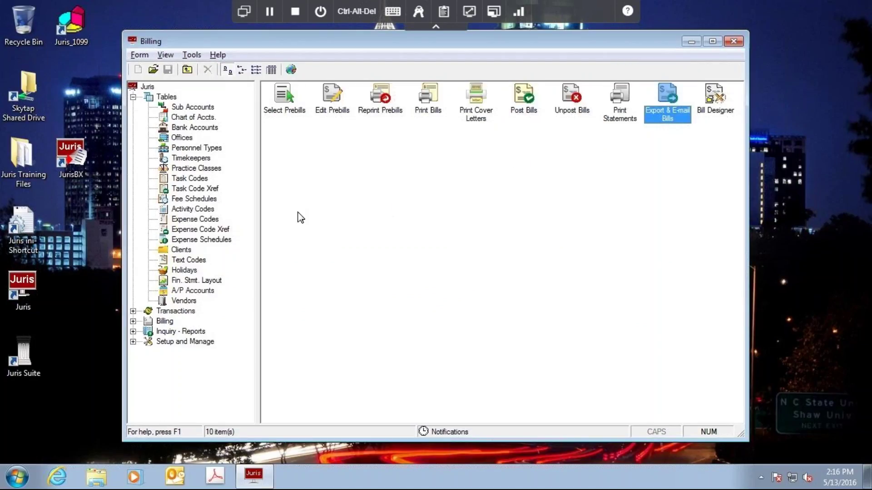
Open the JonesNet client record (5496) and view its Accountant billing address.
left_click(181, 251)
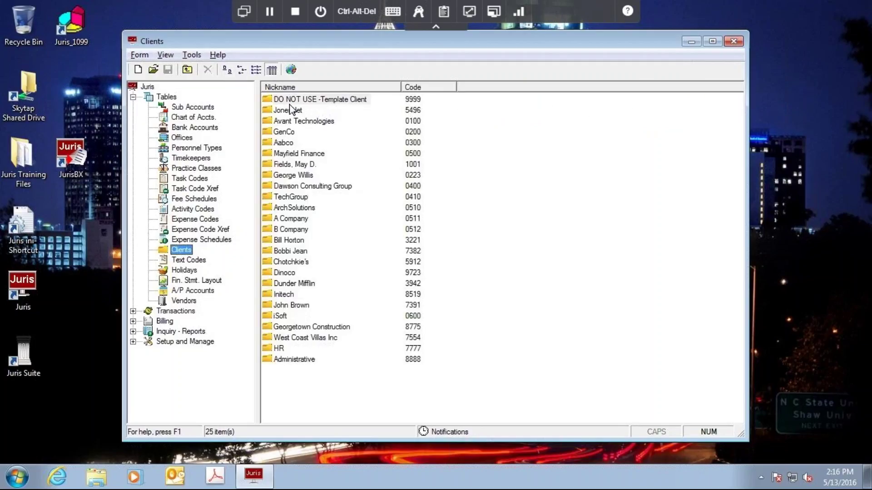
left_click(288, 111)
double_click(288, 112)
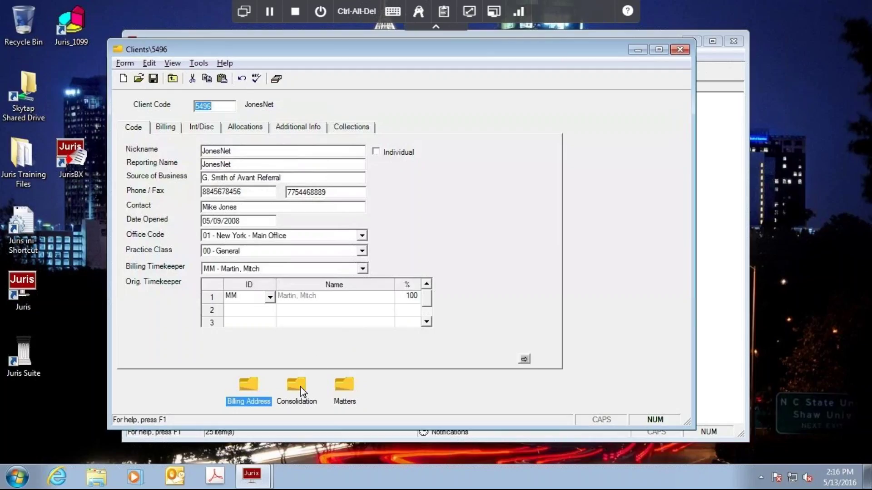
double_click(247, 389)
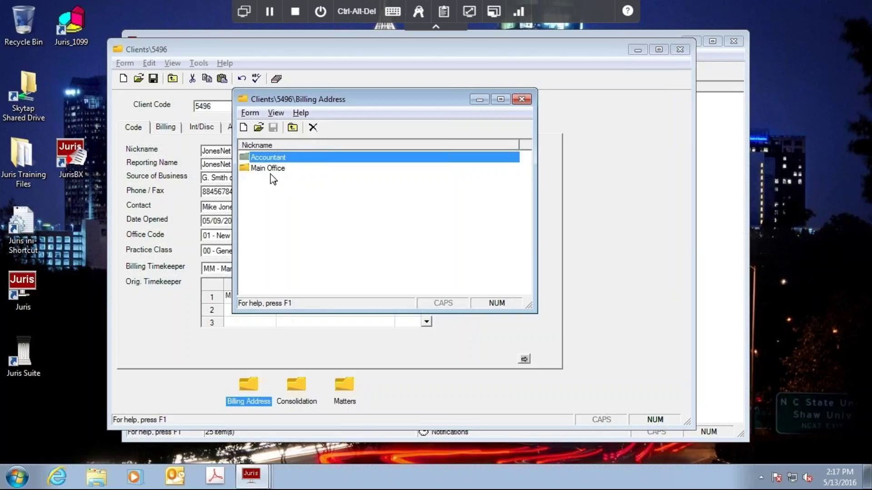
double_click(274, 158)
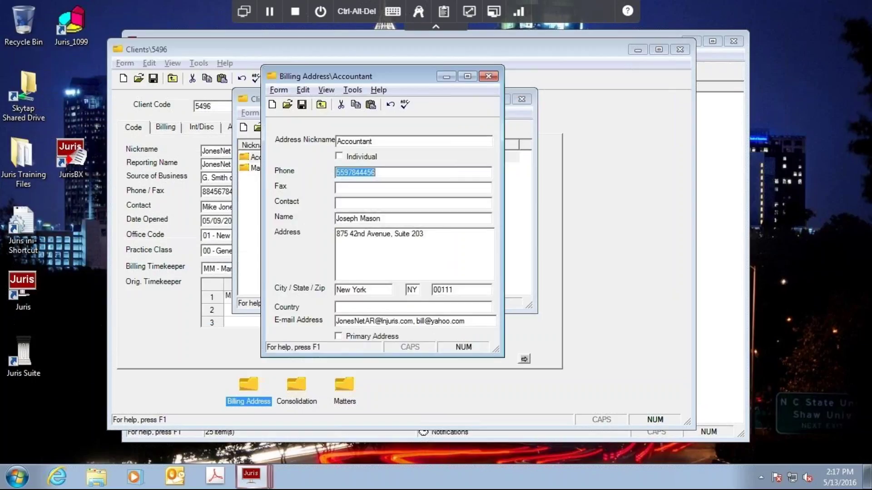
left_click(488, 77)
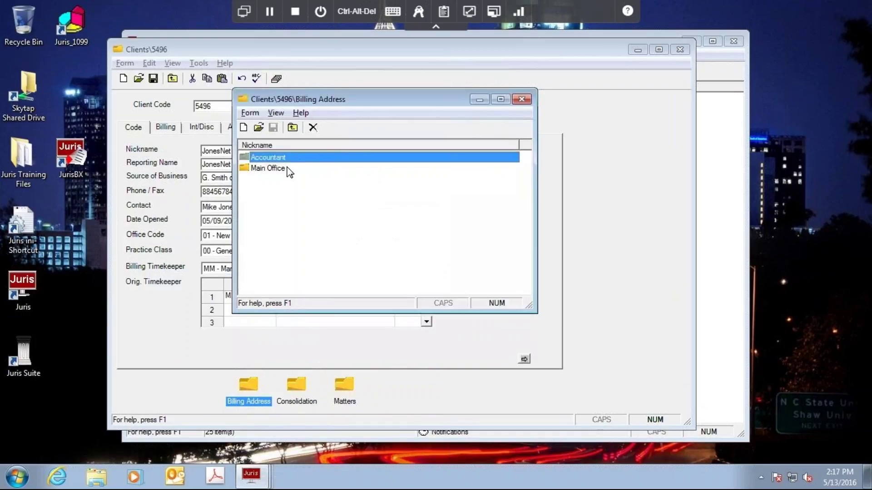
left_click(271, 169)
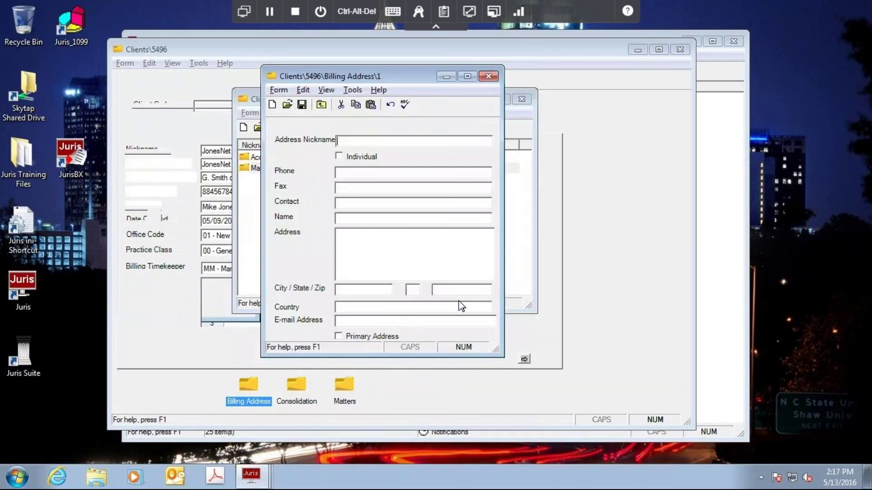
left_click(431, 322)
left_click(422, 323)
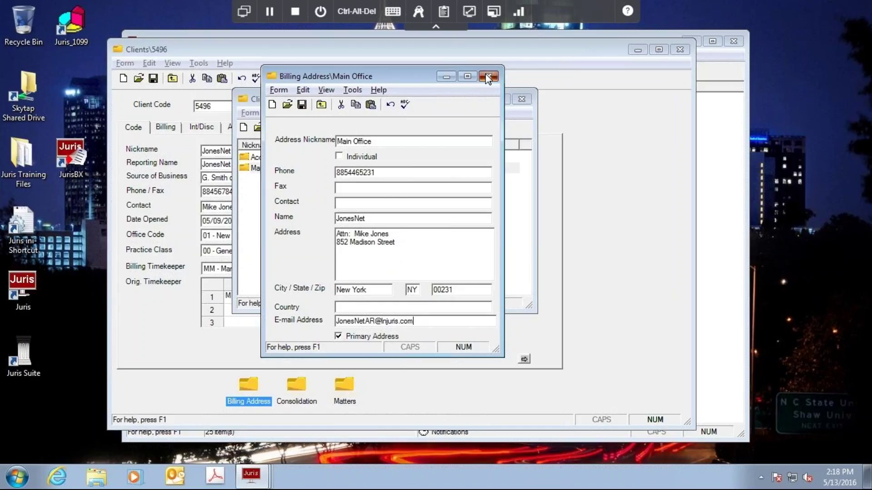
left_click(488, 77)
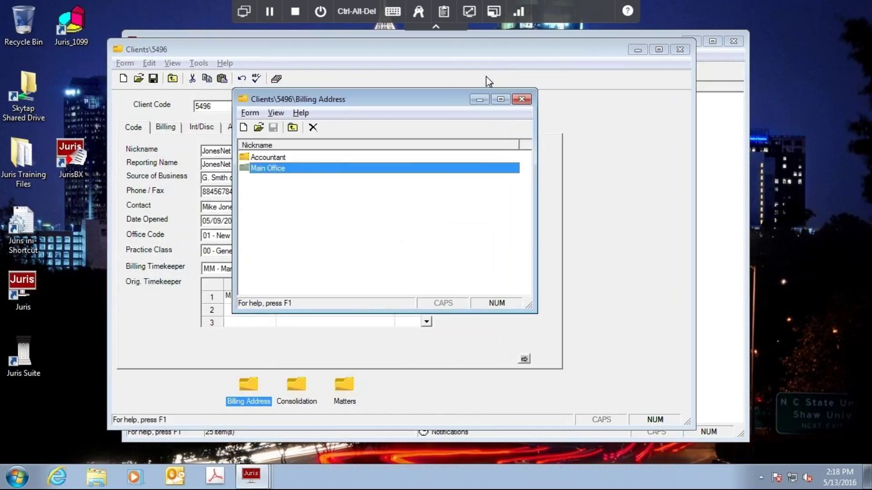
Close the billing address list and the JonesNet client record.
left_click(522, 100)
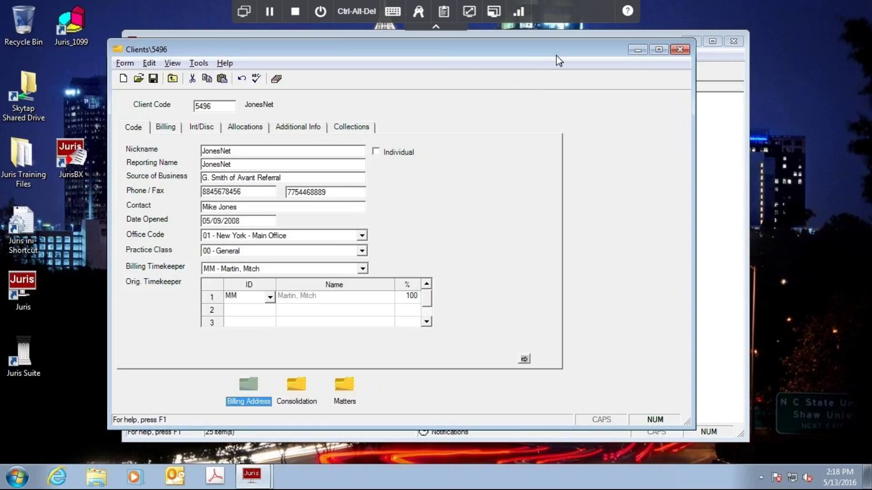
left_click_drag(558, 55, 577, 60)
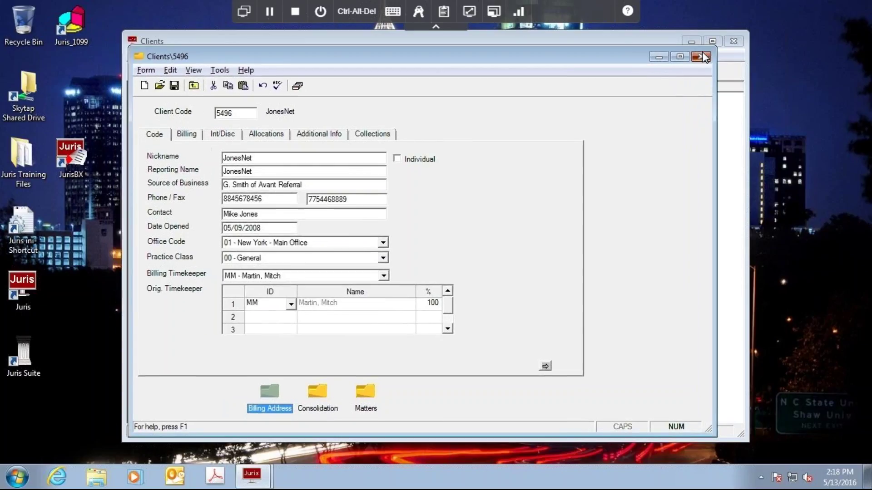
left_click(704, 56)
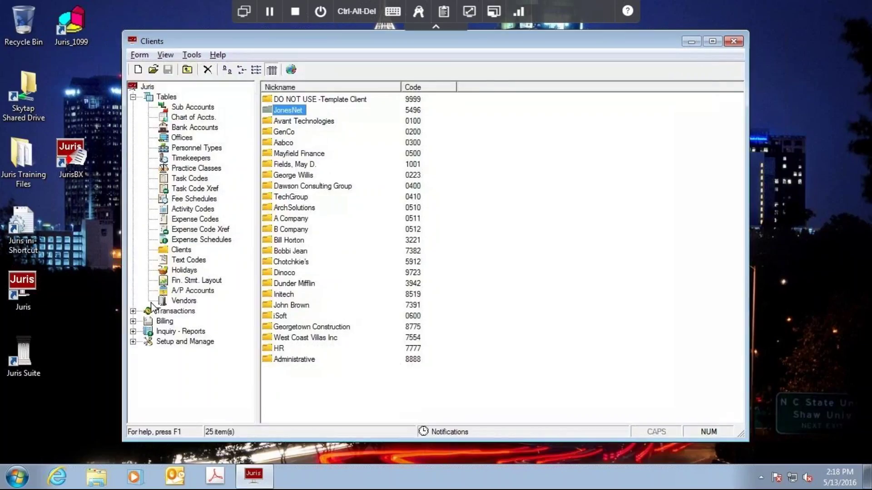
Expand the Billing branch in the tree and choose Select Prebills.
left_click(160, 324)
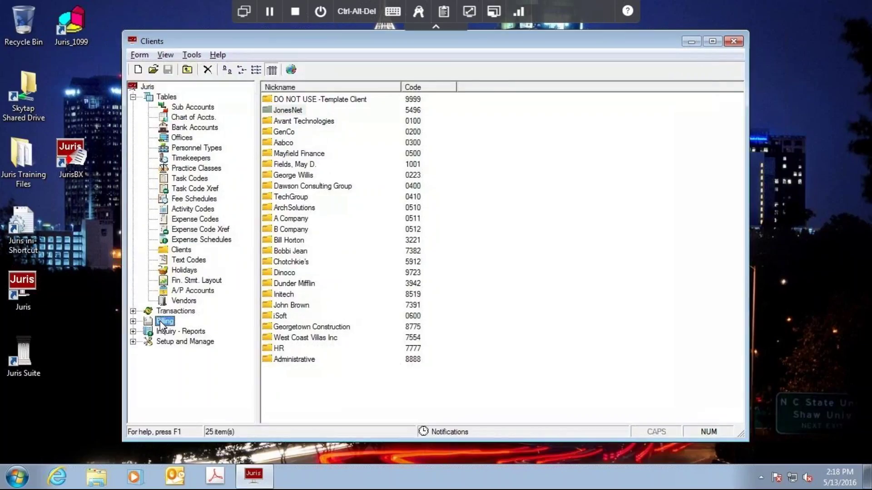
left_click(134, 321)
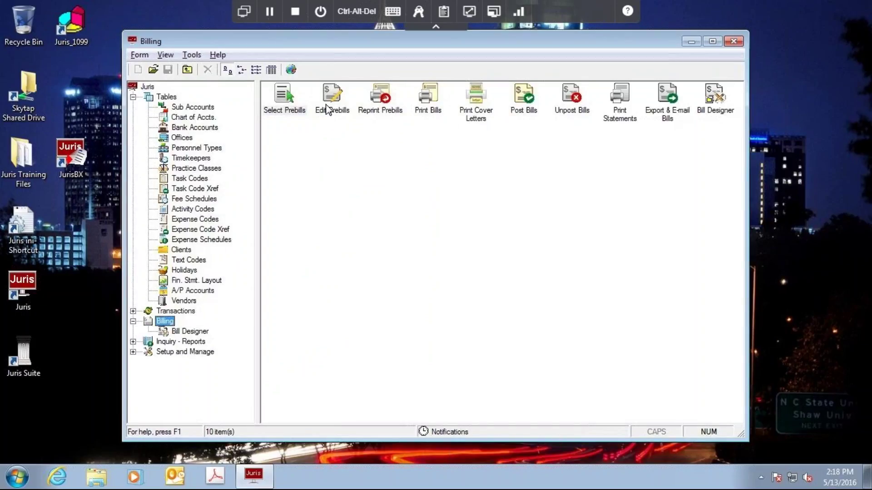
left_click(275, 103)
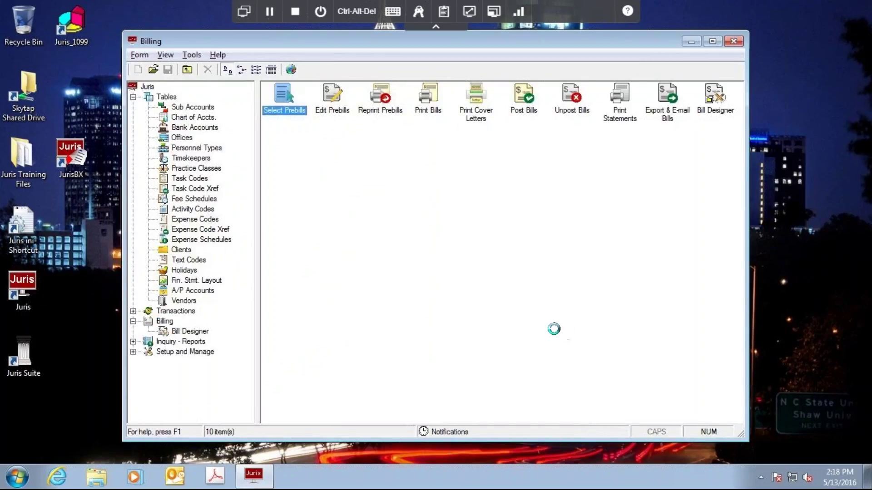
Review prebills 94–97, all set to Post with Full action, in Edit Prebills, then close it with Alt+F4.
left_click(523, 39)
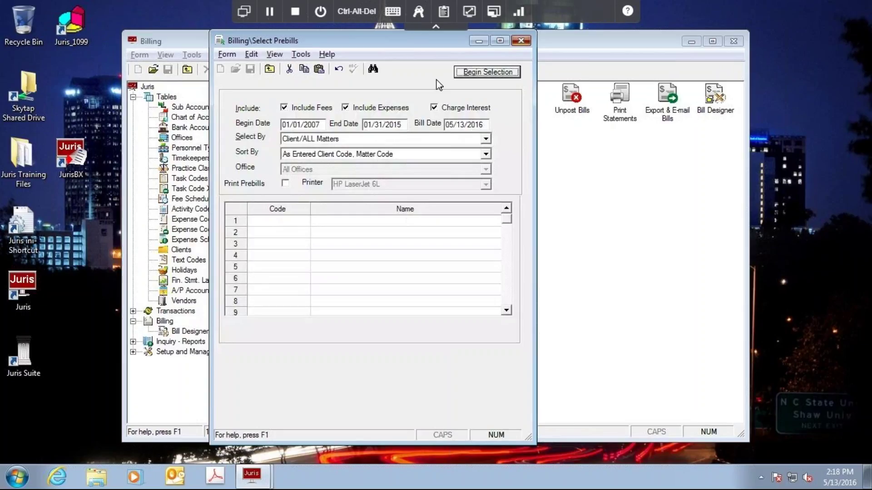
left_click(330, 99)
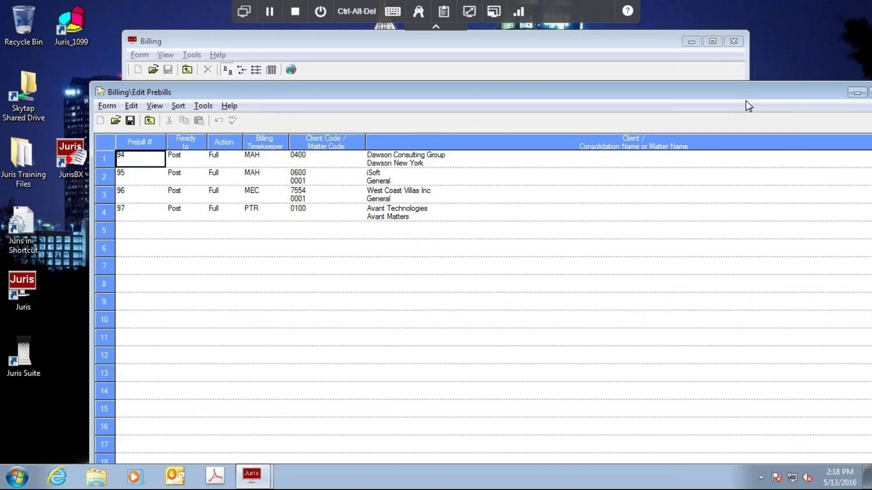
left_click_drag(746, 100, 690, 109)
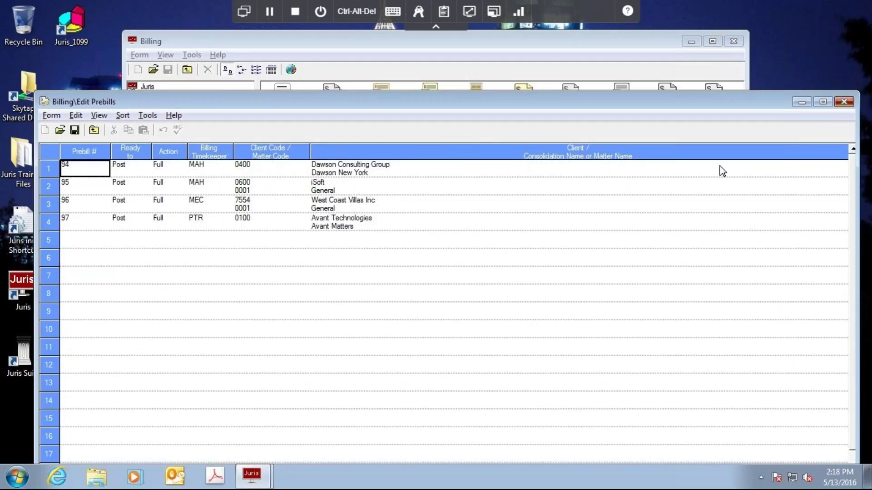
key("alt+F4")
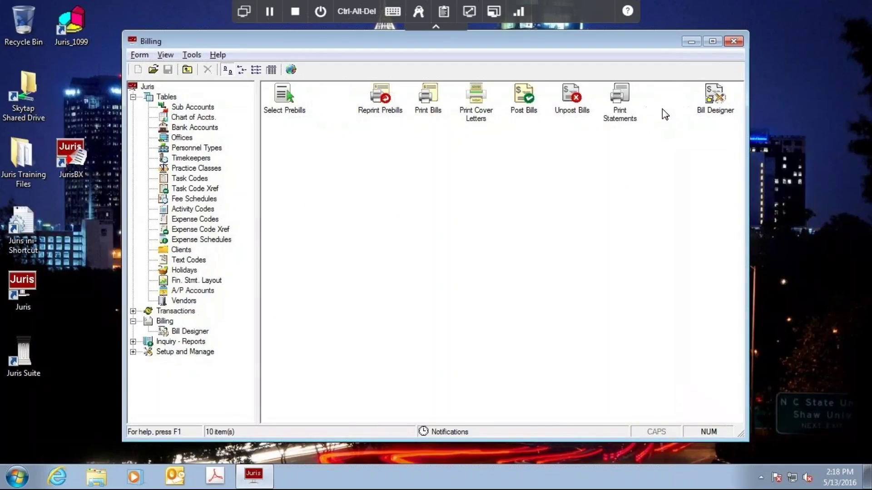
Open the Export & E-mail Bills form for all prebills marked Ready to Post.
double_click(665, 114)
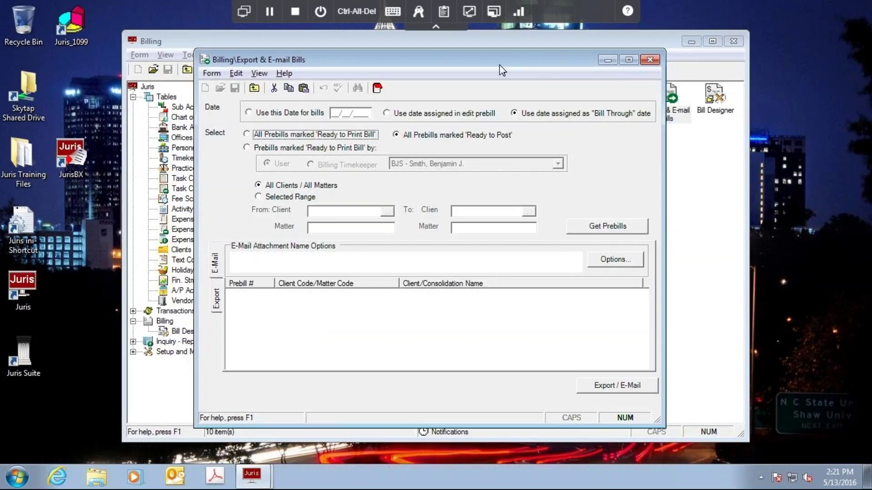
left_click_drag(501, 70, 480, 75)
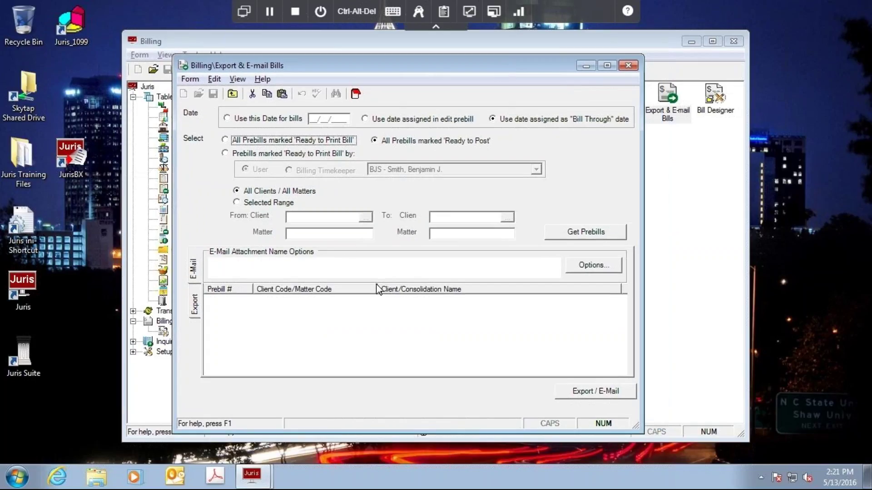
left_click(671, 91)
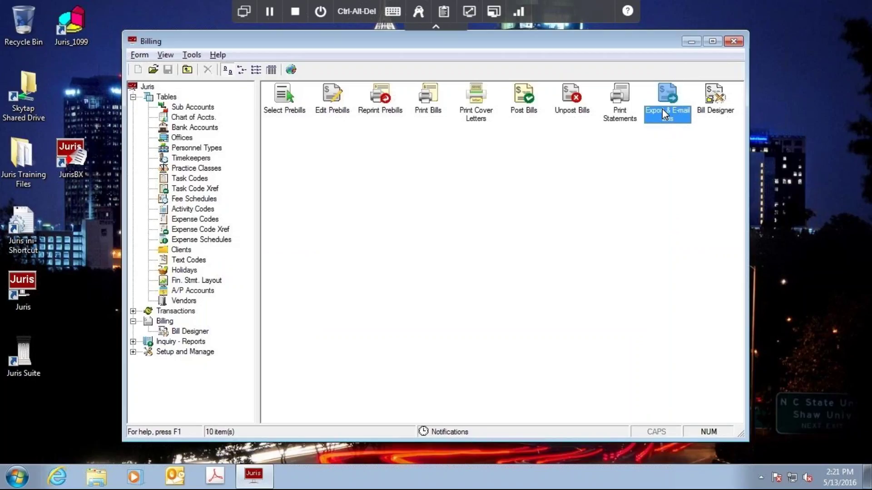
double_click(662, 110)
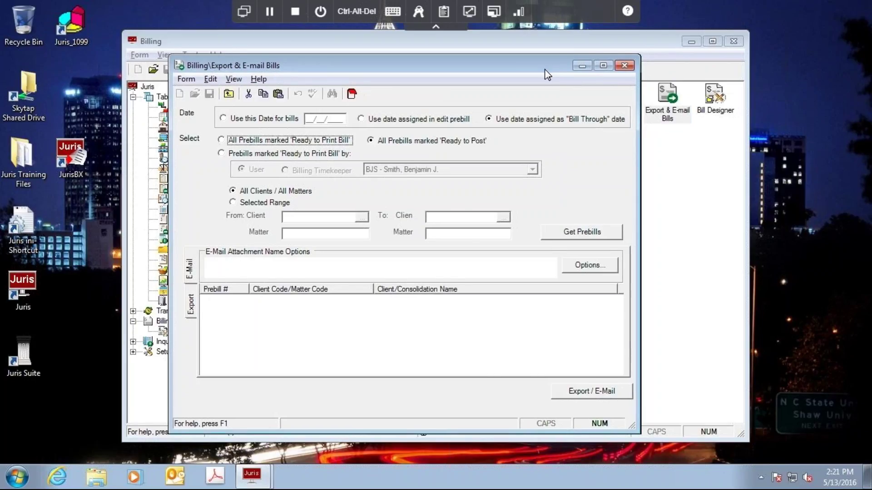
left_click_drag(545, 70, 532, 72)
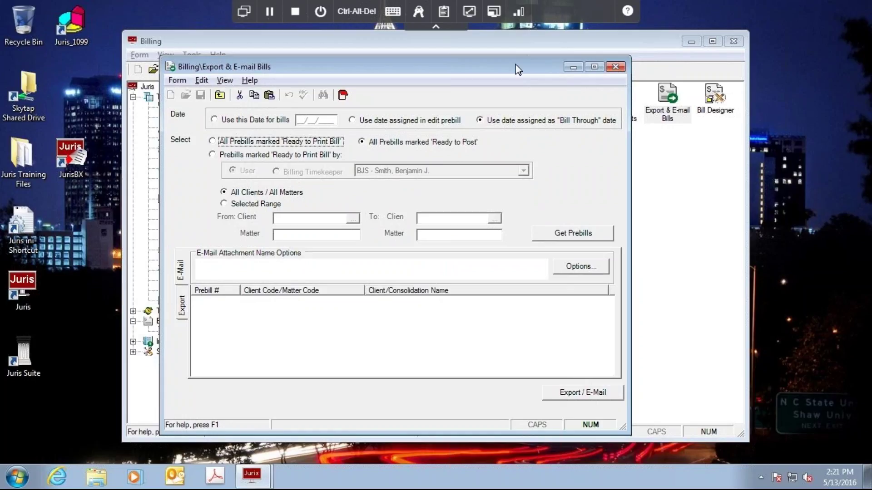
left_click_drag(518, 70, 503, 70)
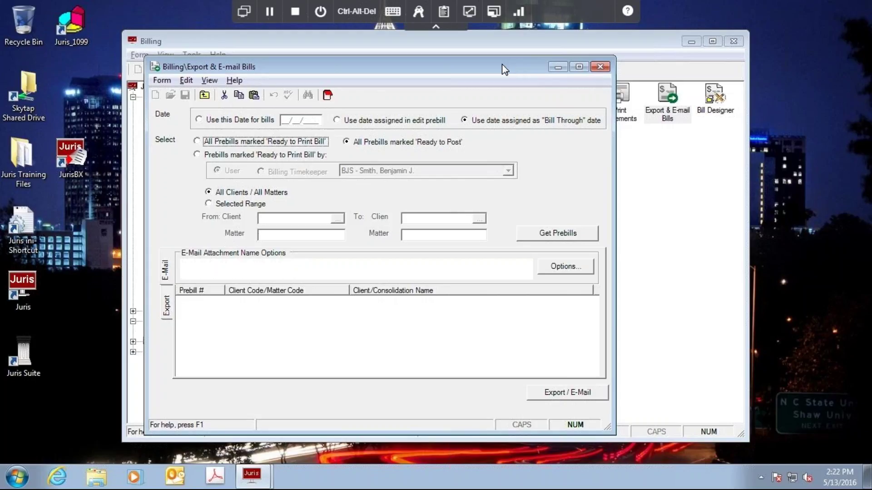
left_click_drag(504, 69, 491, 69)
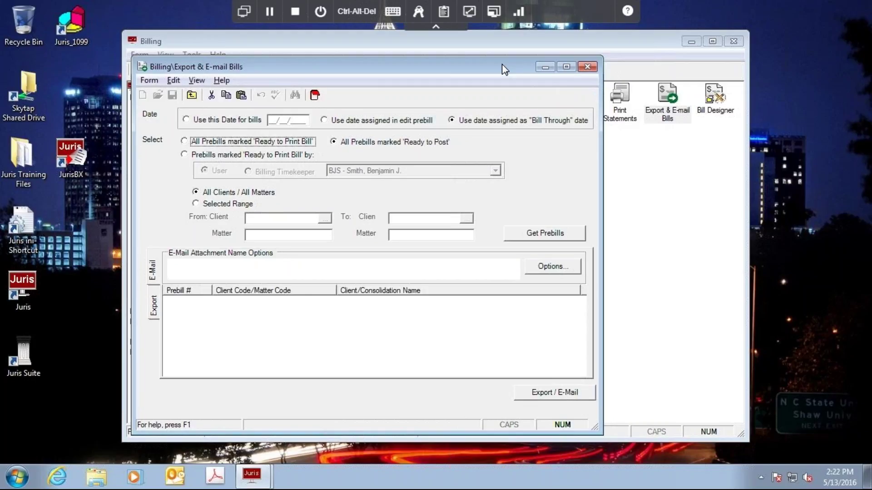
left_click(587, 68)
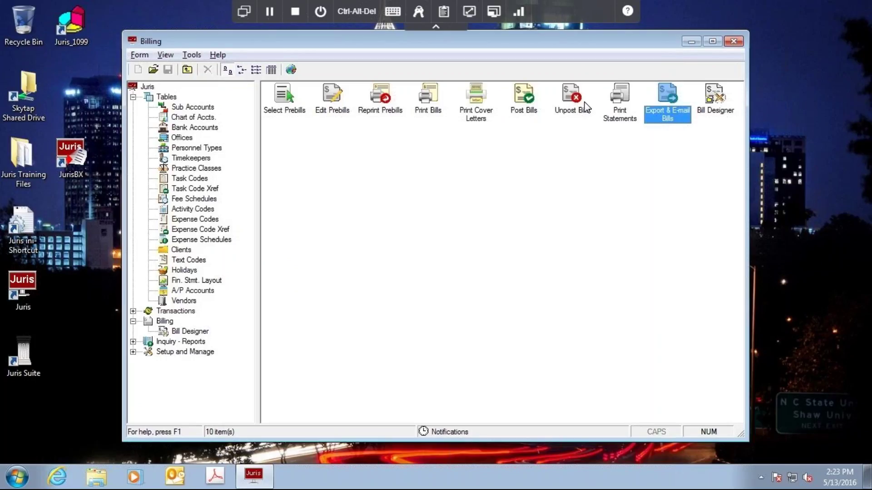
double_click(658, 112)
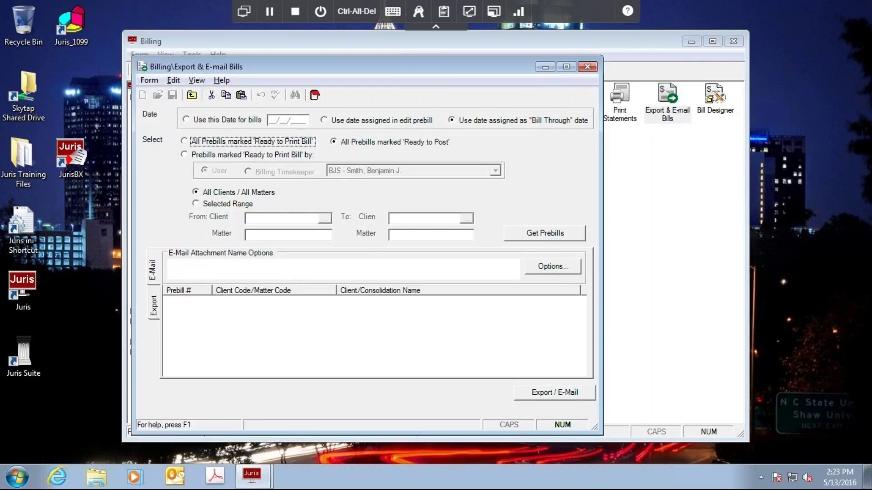
left_click_drag(419, 62, 442, 56)
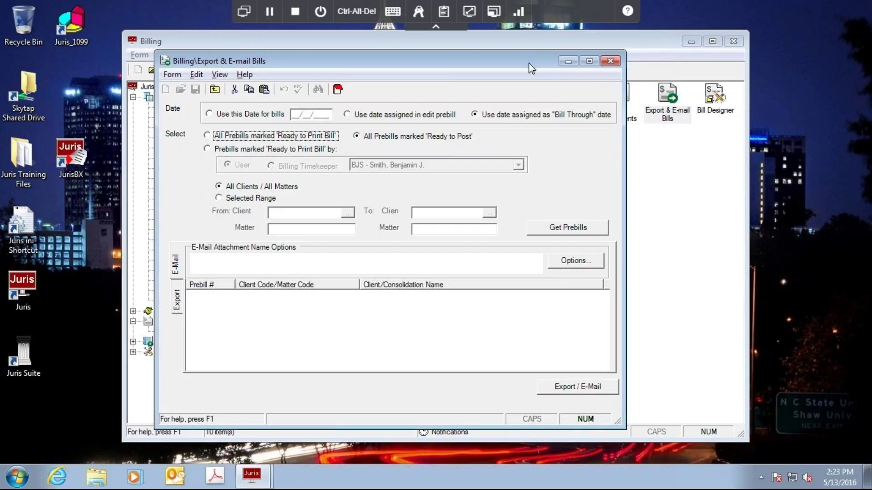
left_click_drag(538, 65, 531, 68)
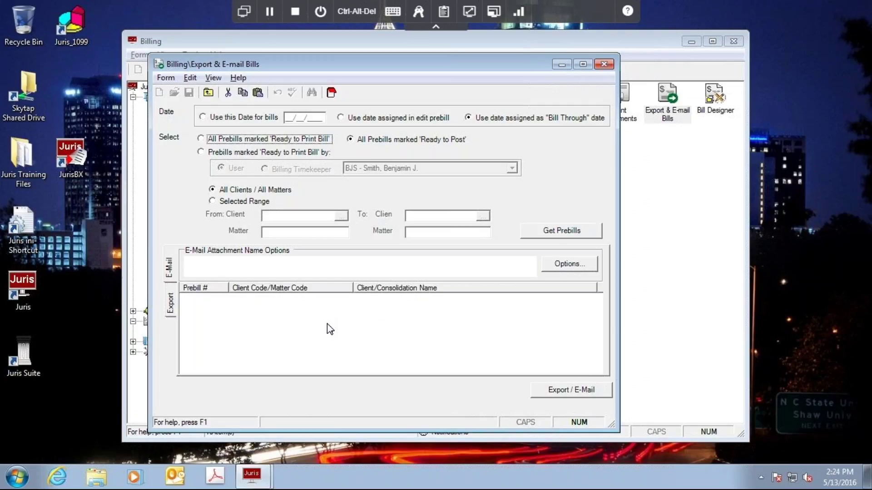
left_click(171, 305)
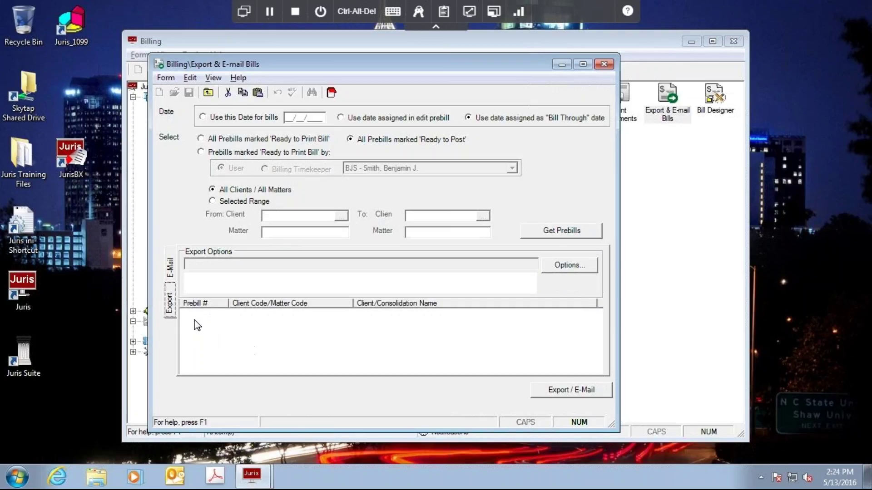
left_click(171, 272)
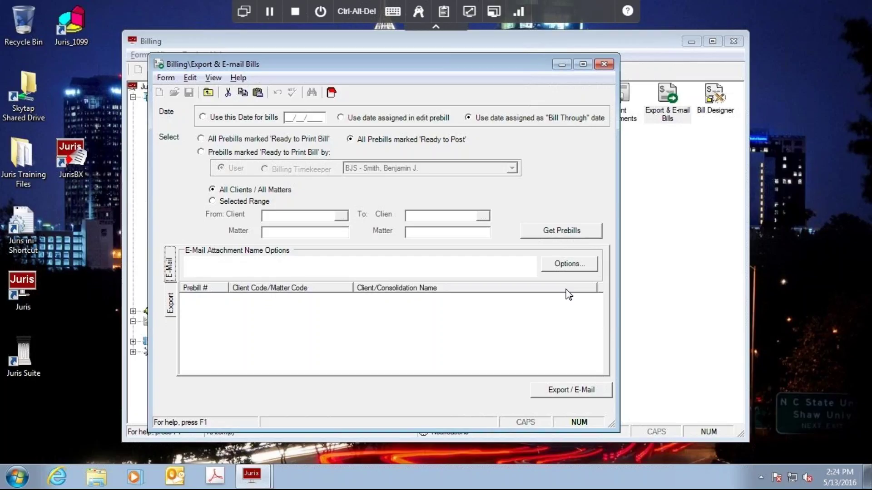
left_click(581, 267)
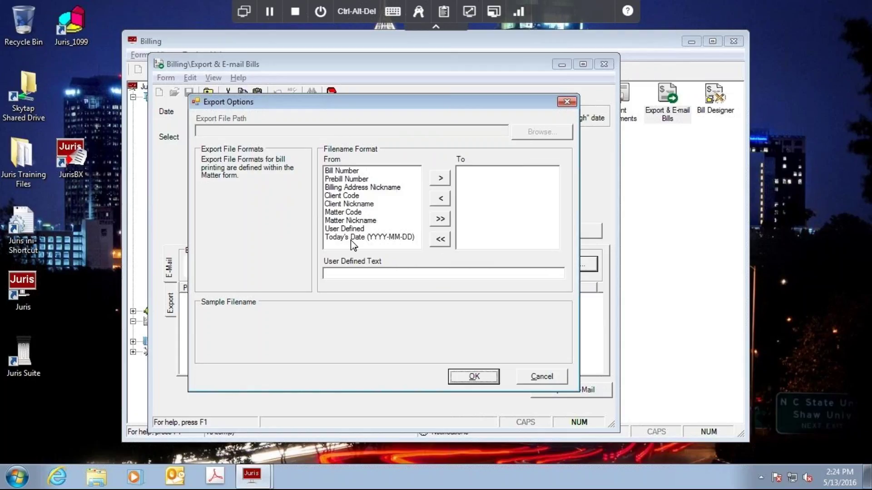
Select User Defined among the filename parts, then cancel Export Options without saving changes.
left_click(350, 229)
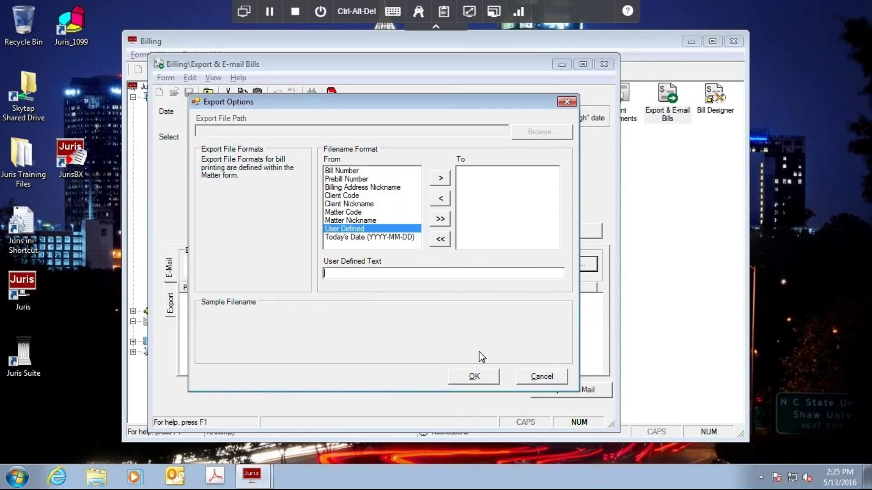
left_click(531, 378)
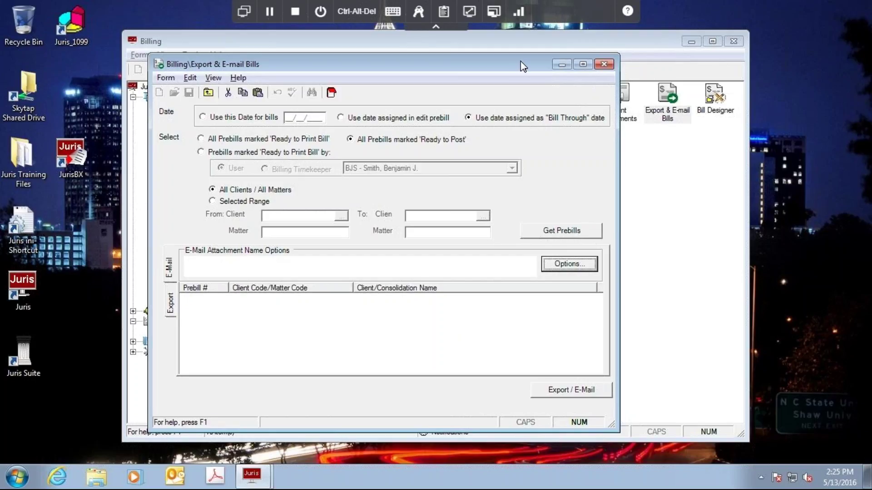
left_click_drag(520, 61, 522, 59)
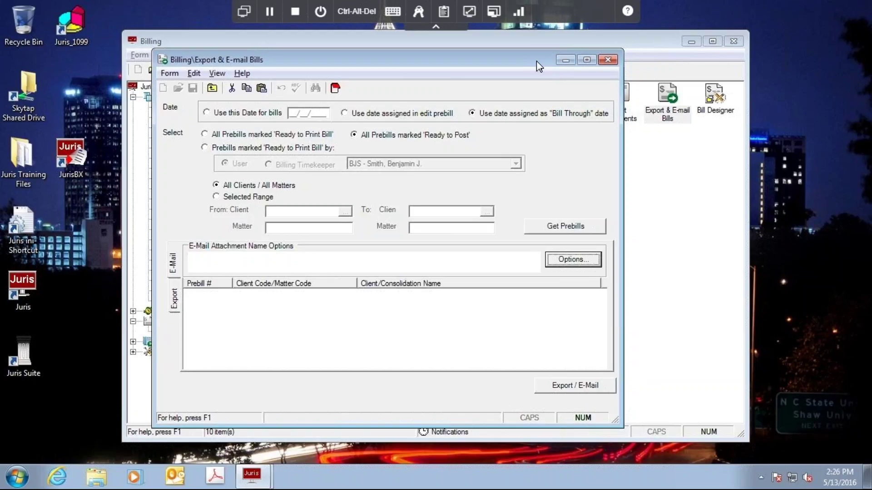
left_click_drag(530, 64, 529, 63)
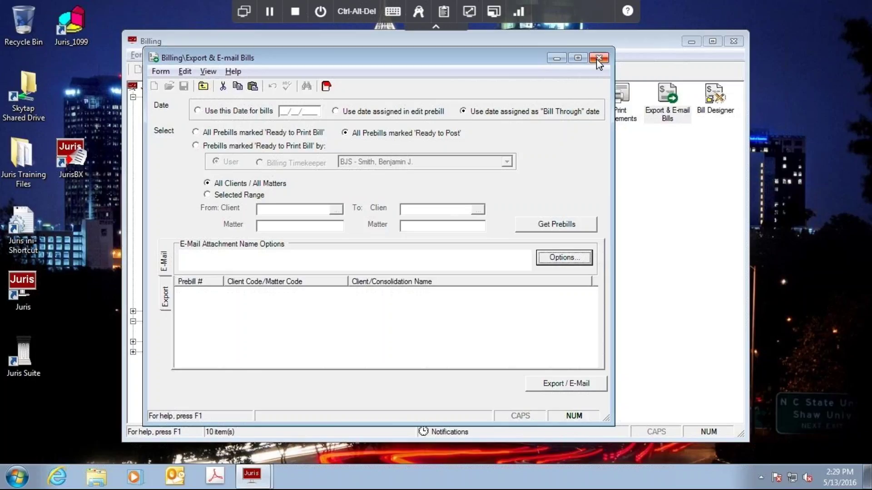
Close the Export & E-mail Bills form to return to the Billing window's task list.
left_click(599, 58)
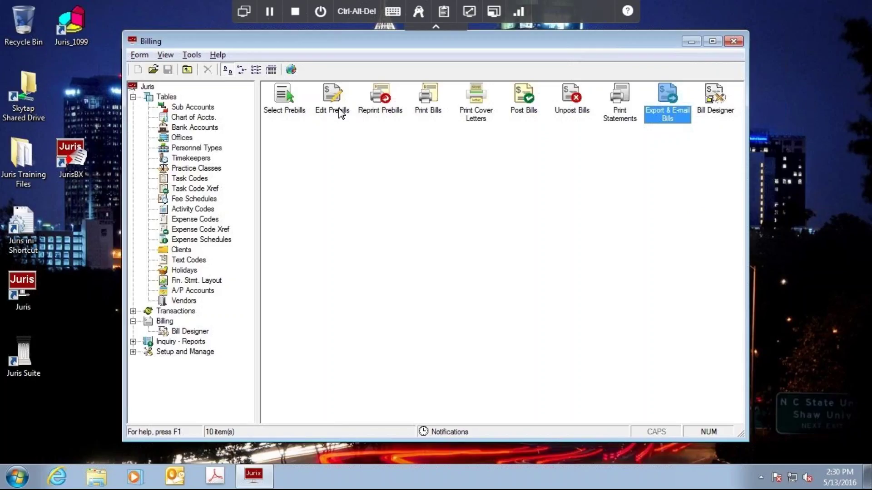
Reopen Export & E-mail Bills and display its Export options panel.
double_click(672, 121)
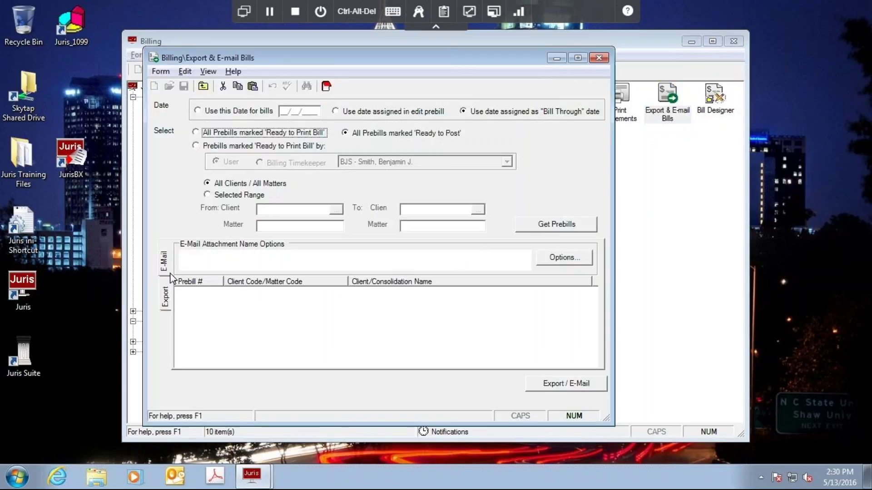
left_click(164, 298)
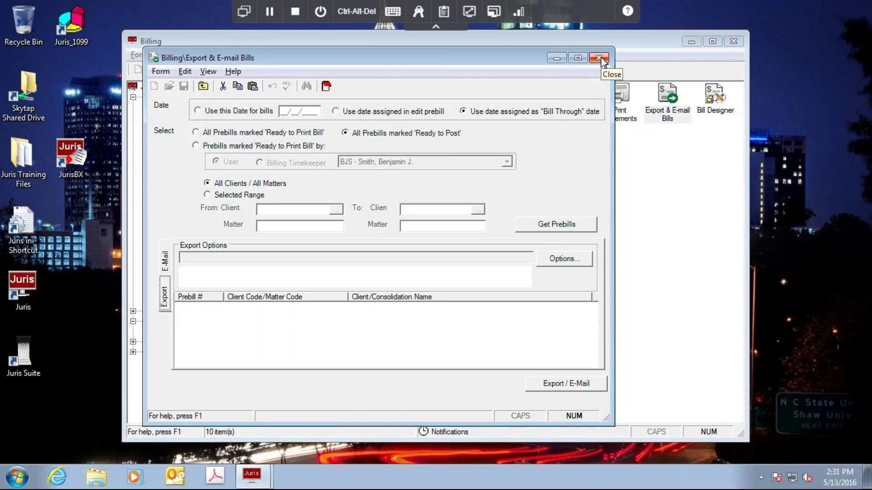
Close Export & E-mail Bills with Alt+F4 and shift the Billing window slightly down-left.
key("alt+F4")
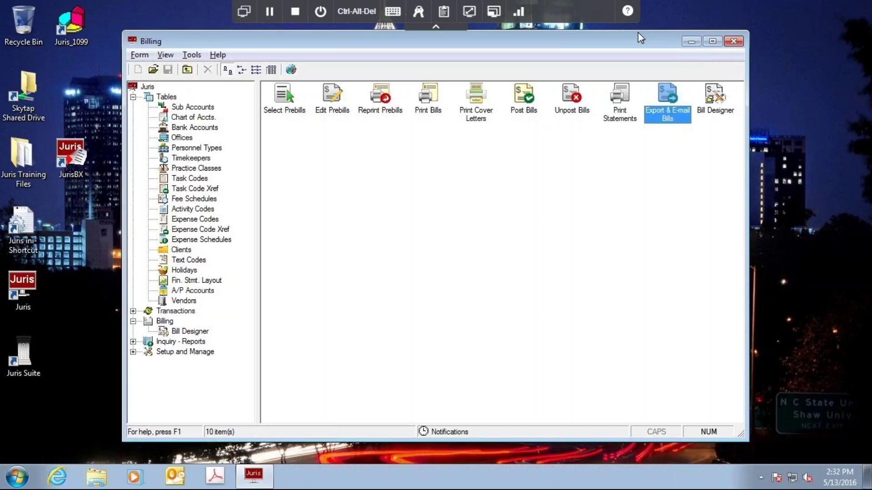
left_click_drag(629, 48, 621, 55)
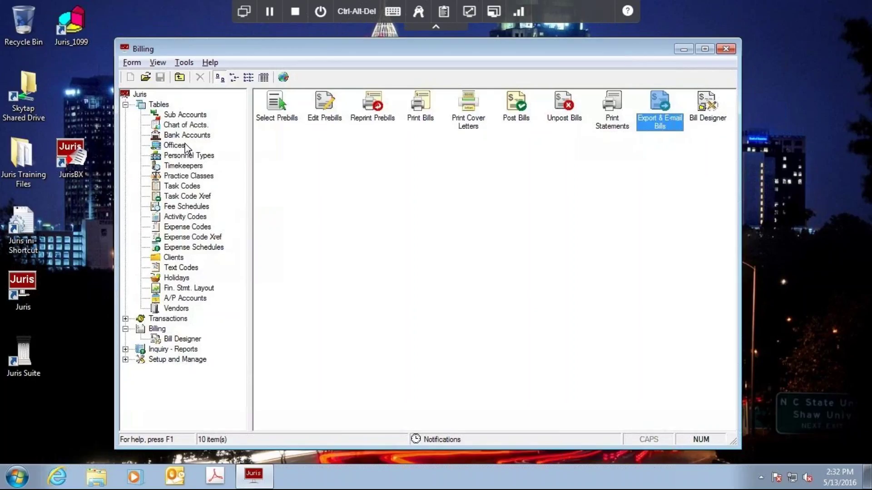
Check the Address tab's per-copy E-mail and Export settings on JonesNet's General matter, then close it and Matters.
left_click(174, 258)
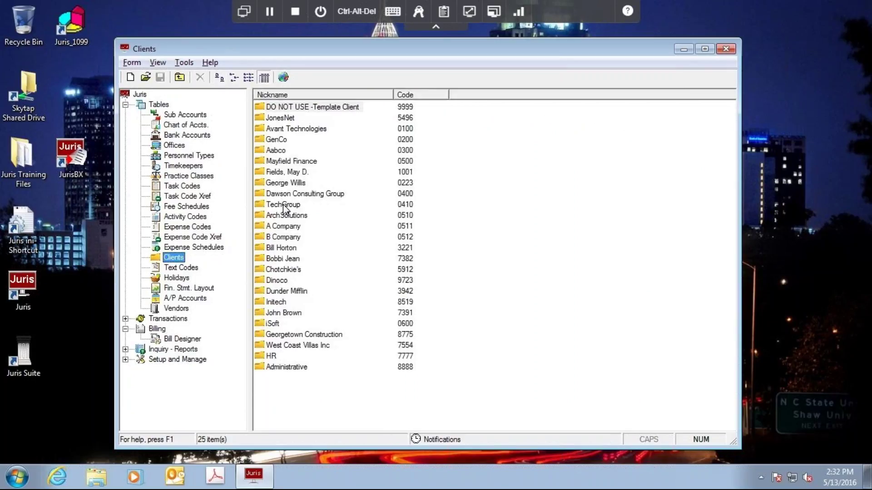
double_click(282, 118)
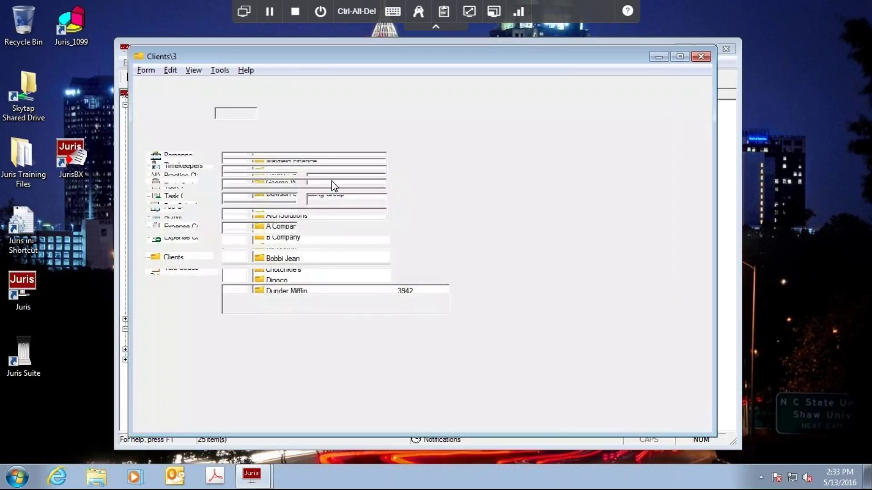
double_click(366, 391)
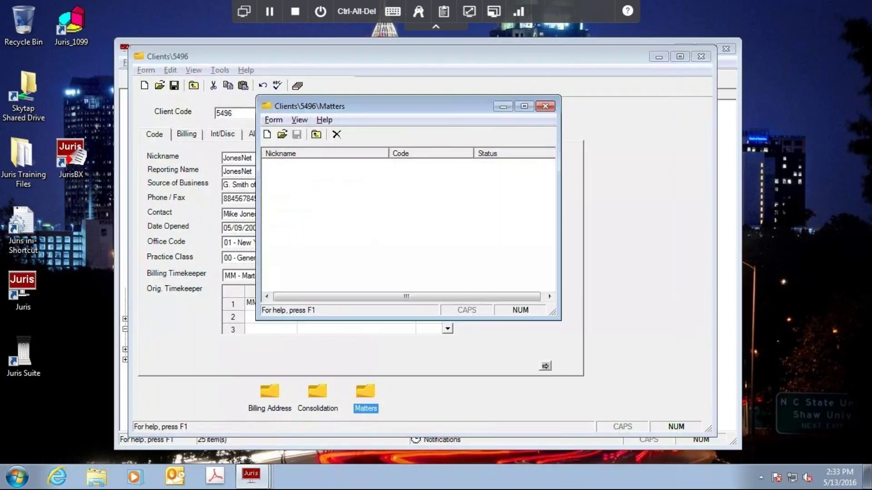
double_click(295, 166)
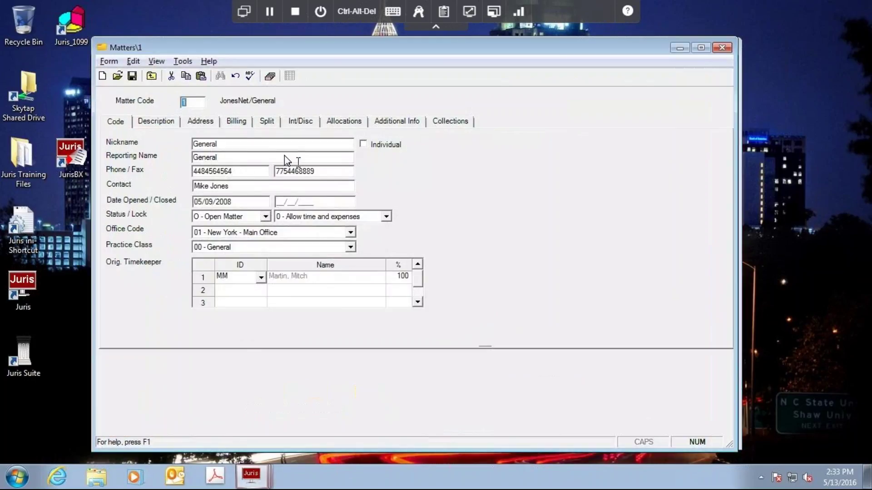
left_click(202, 120)
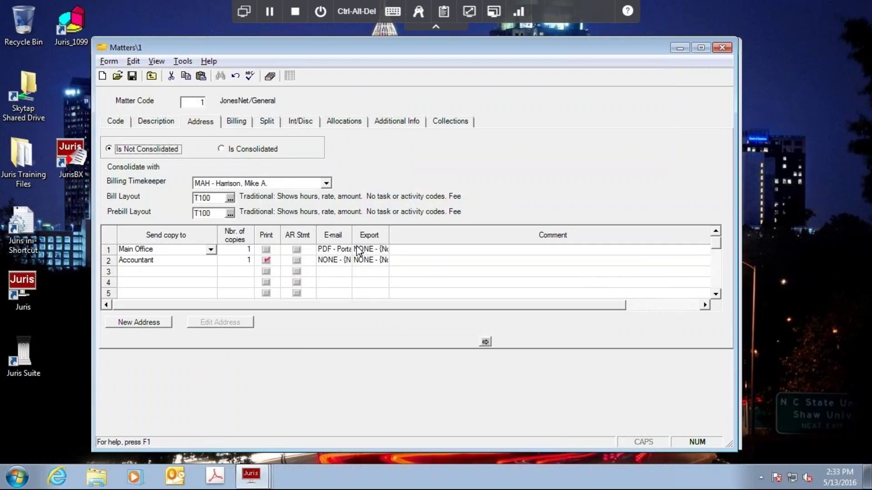
left_click(722, 48)
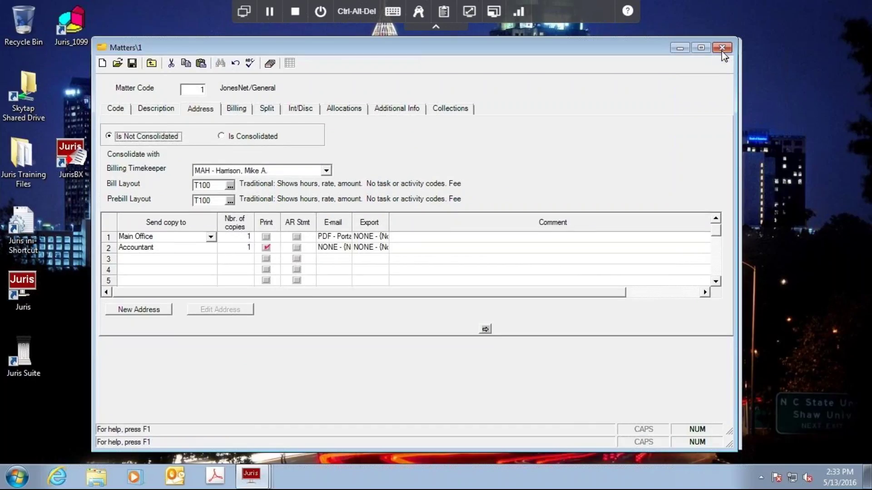
left_click(545, 107)
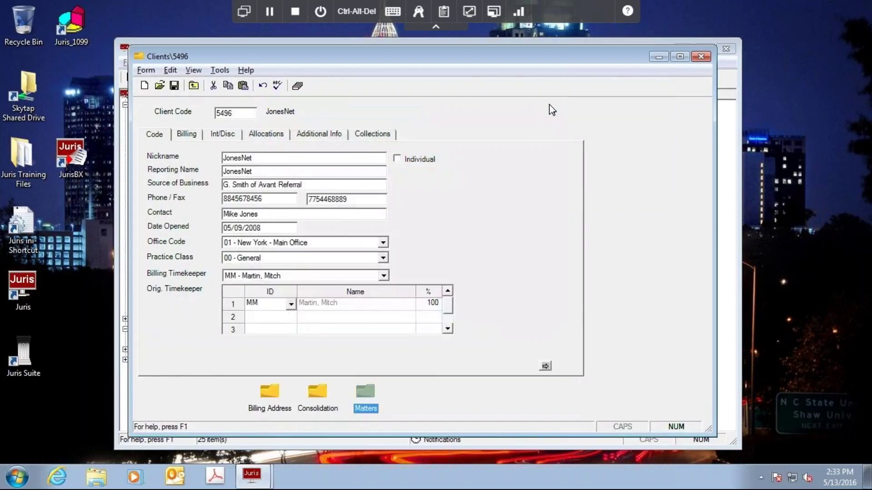